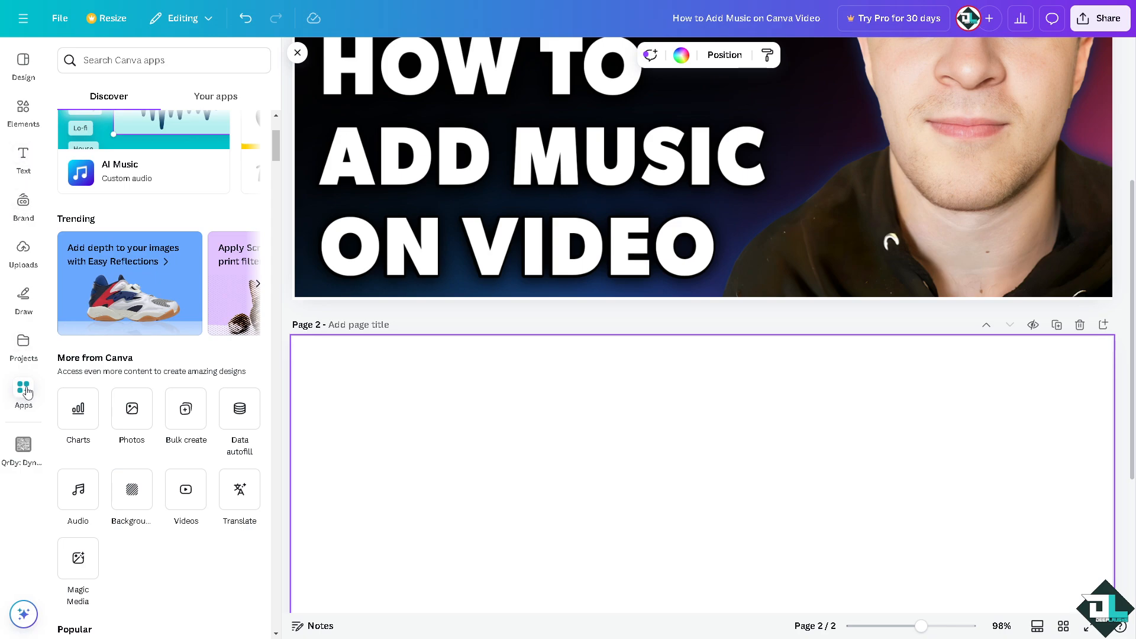
Step: Open the Audio library from the Apps collection
left_click(81, 504)
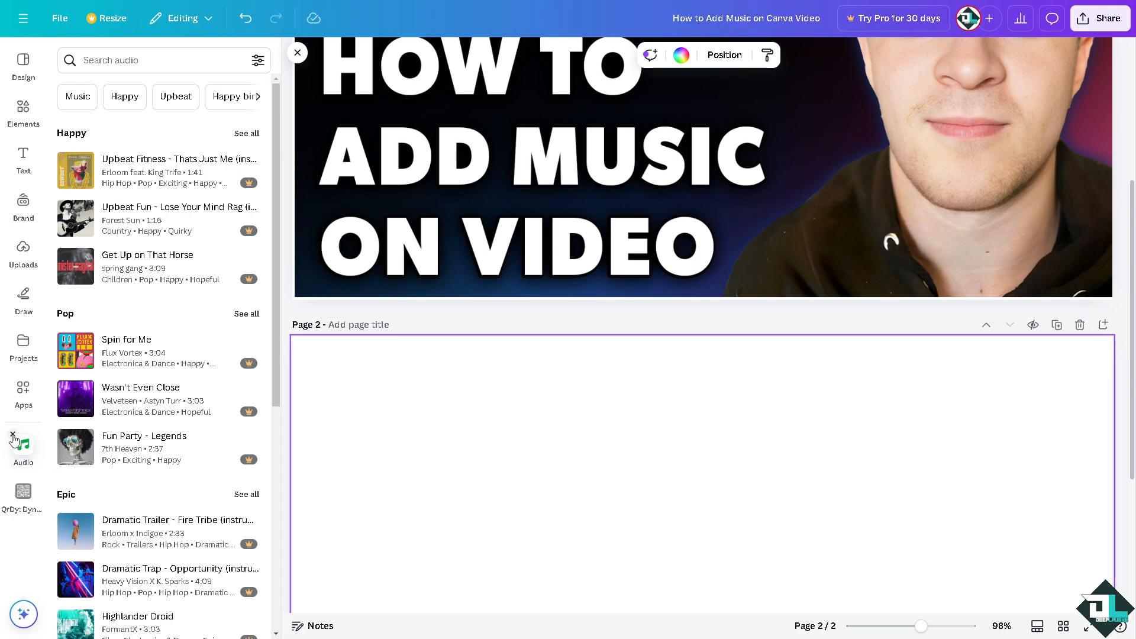
left_click(13, 435)
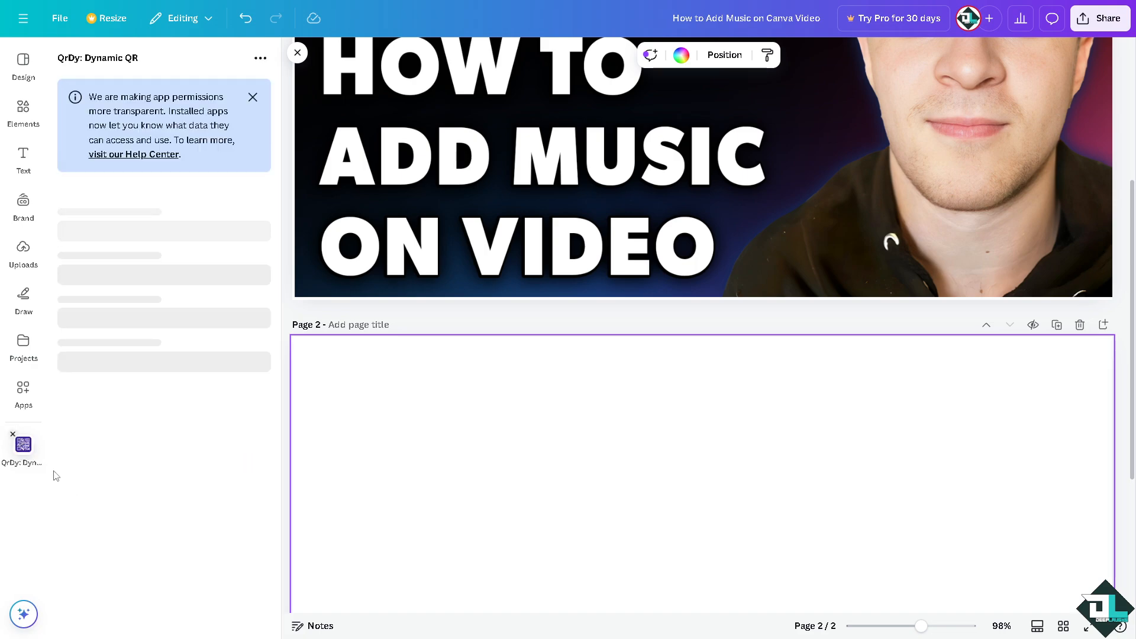
left_click(23, 394)
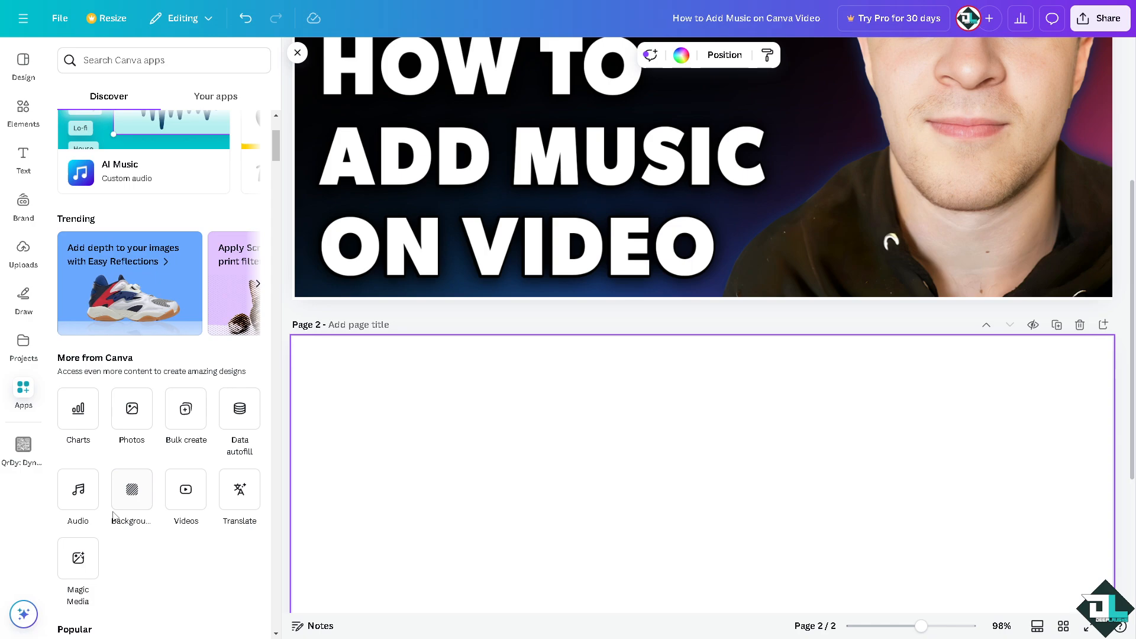
left_click(83, 502)
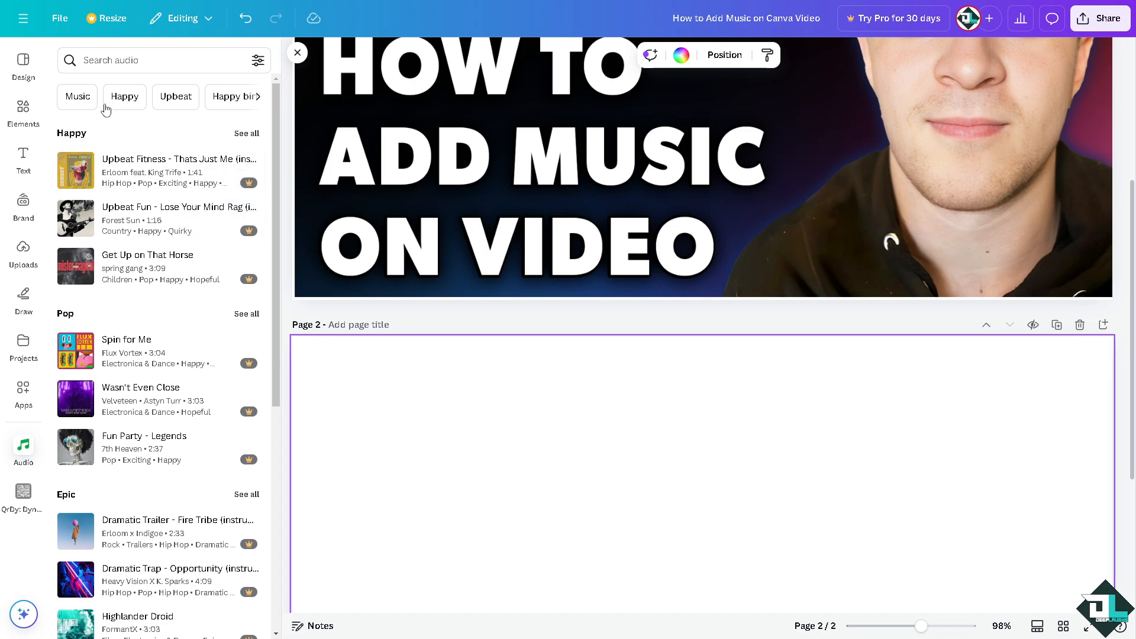
Step: Browse the audio category chips and the listed music tracks
left_click(257, 97)
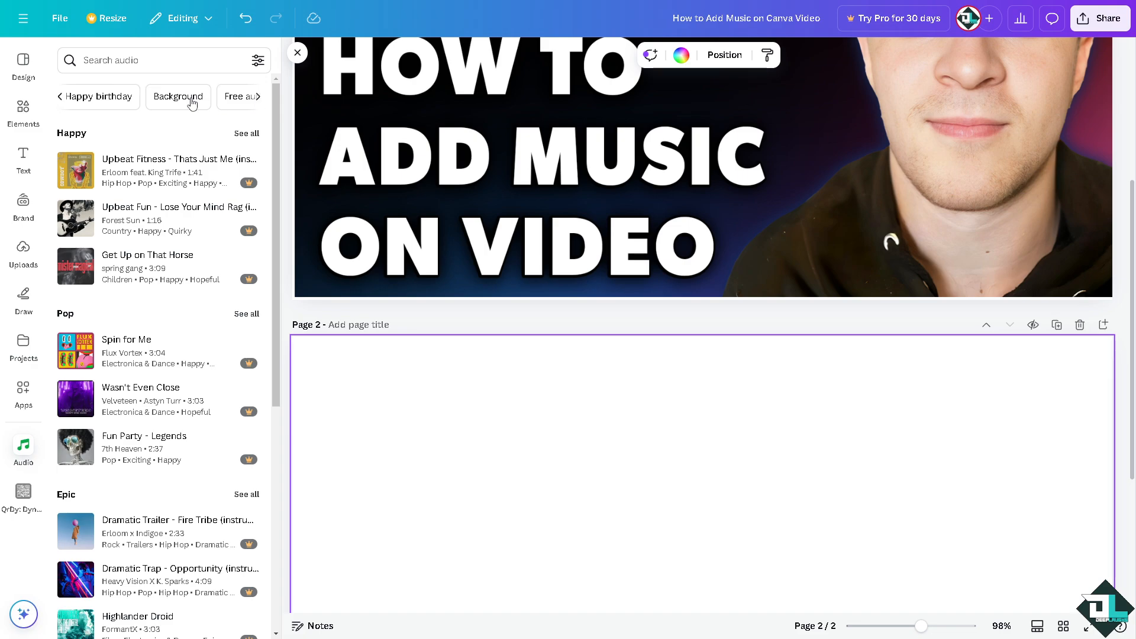
left_click(258, 104)
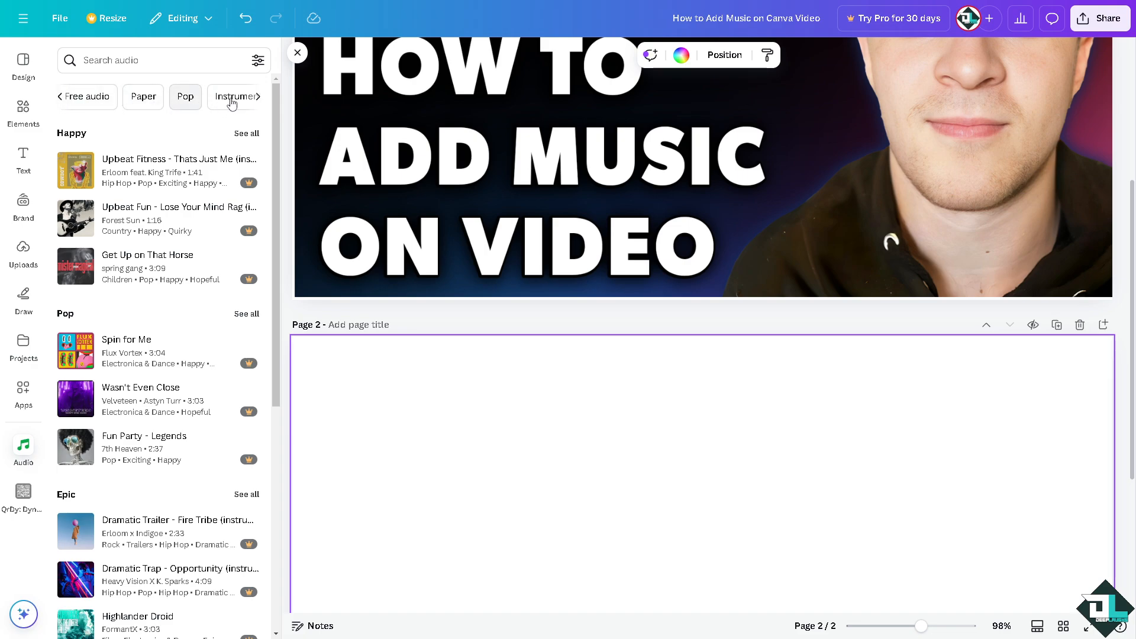
left_click(258, 100)
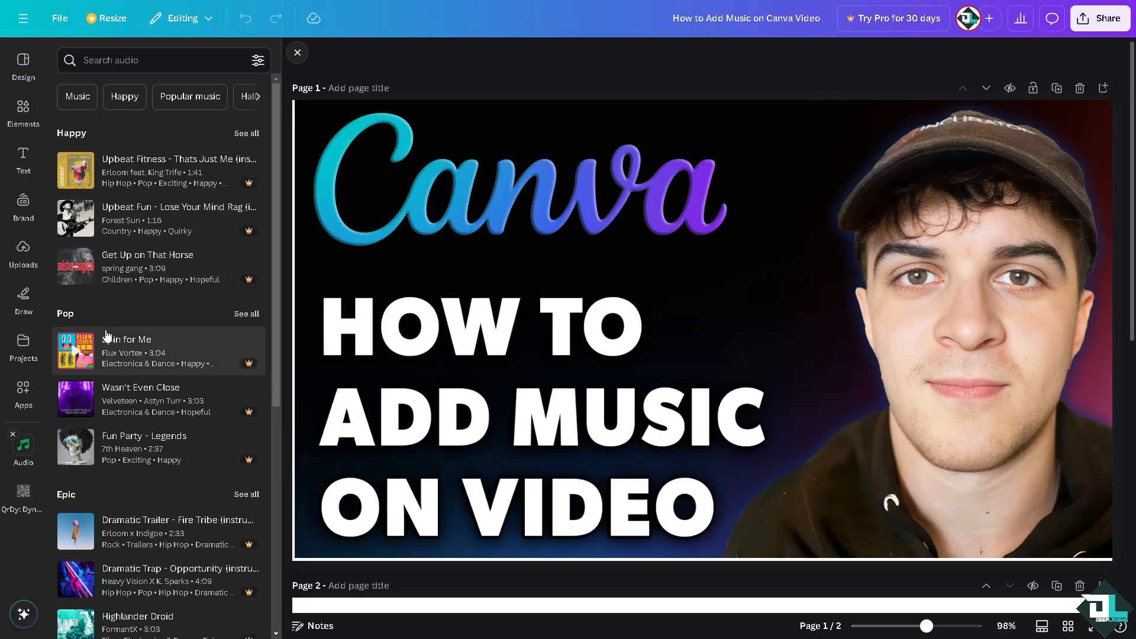
scroll(120, 429, "down", 2)
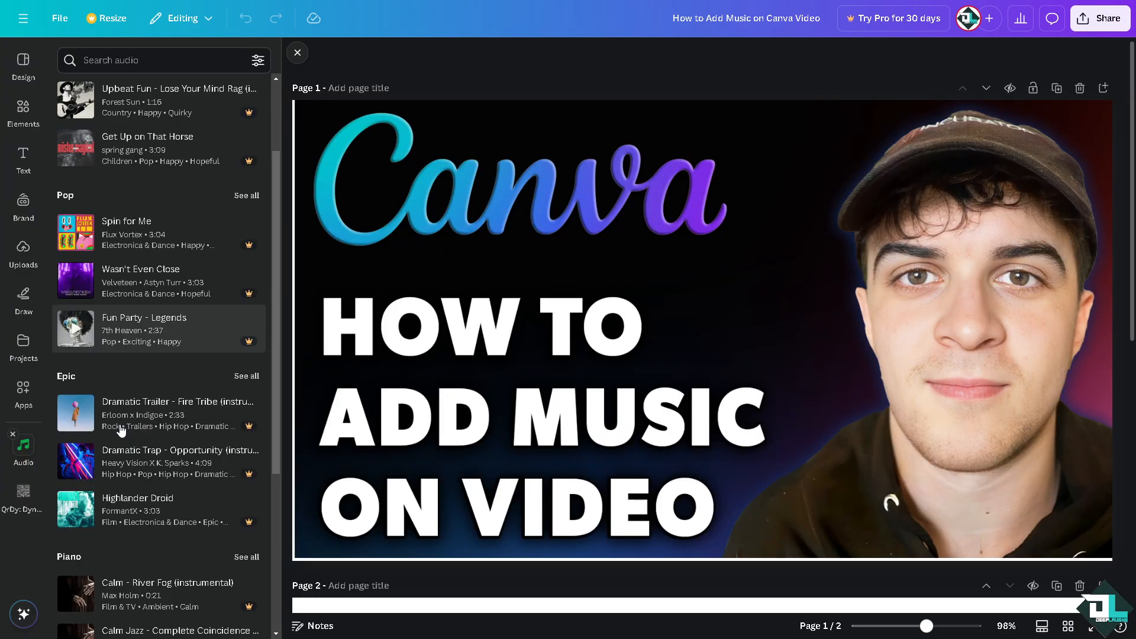
scroll(120, 444, "down", 5)
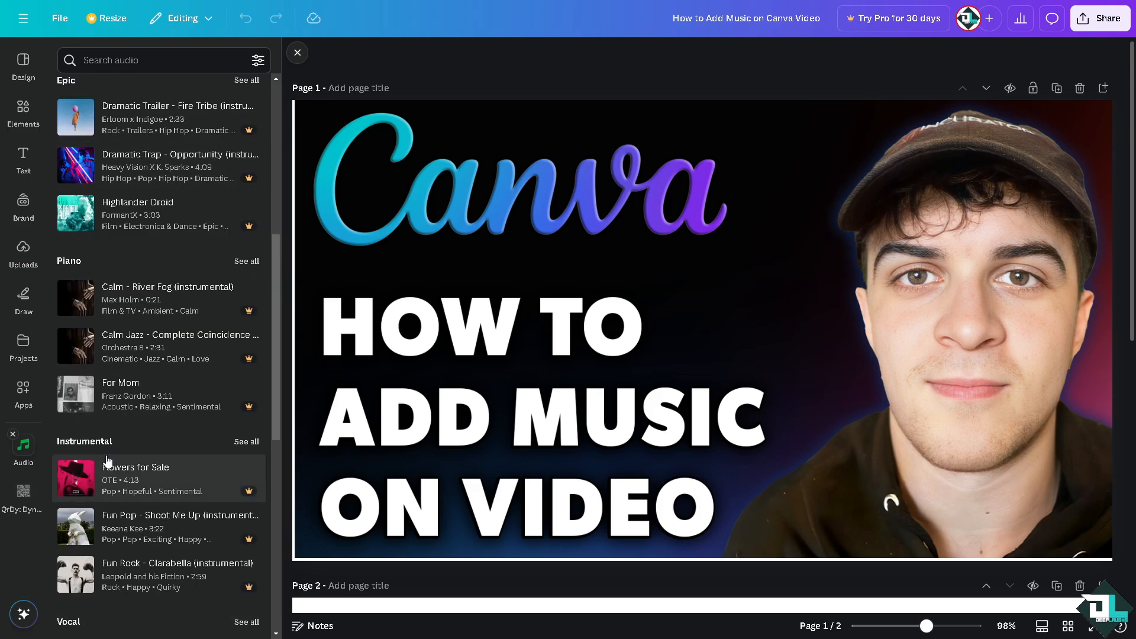
scroll(100, 456, "down", 6)
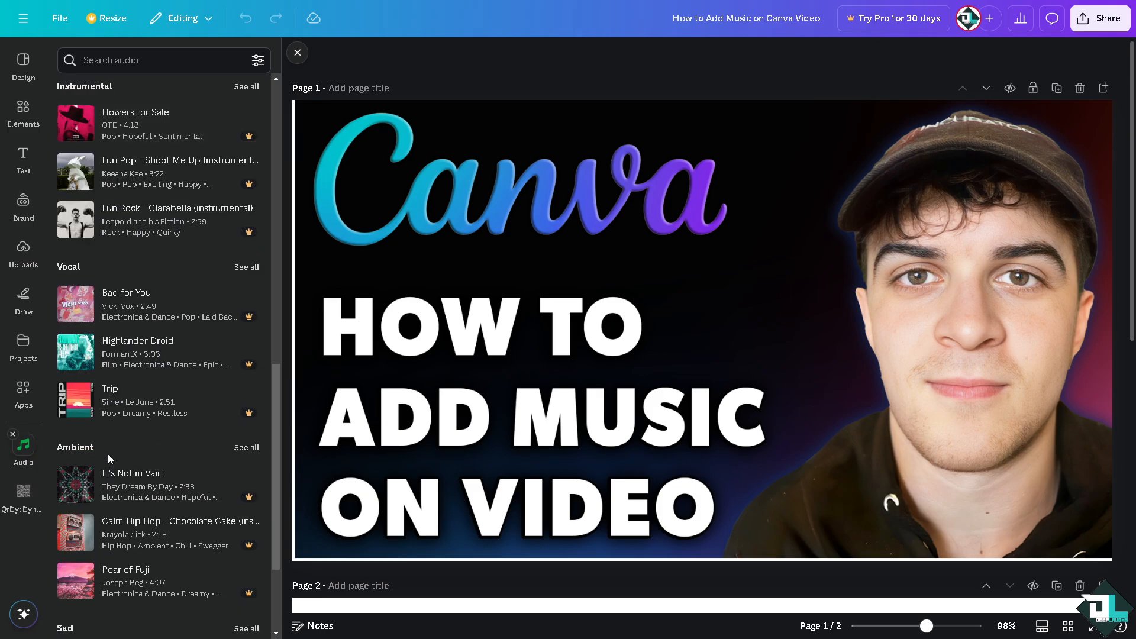
scroll(107, 459, "down", 5)
scroll(155, 156, "up", 10)
scroll(155, 157, "up", 8)
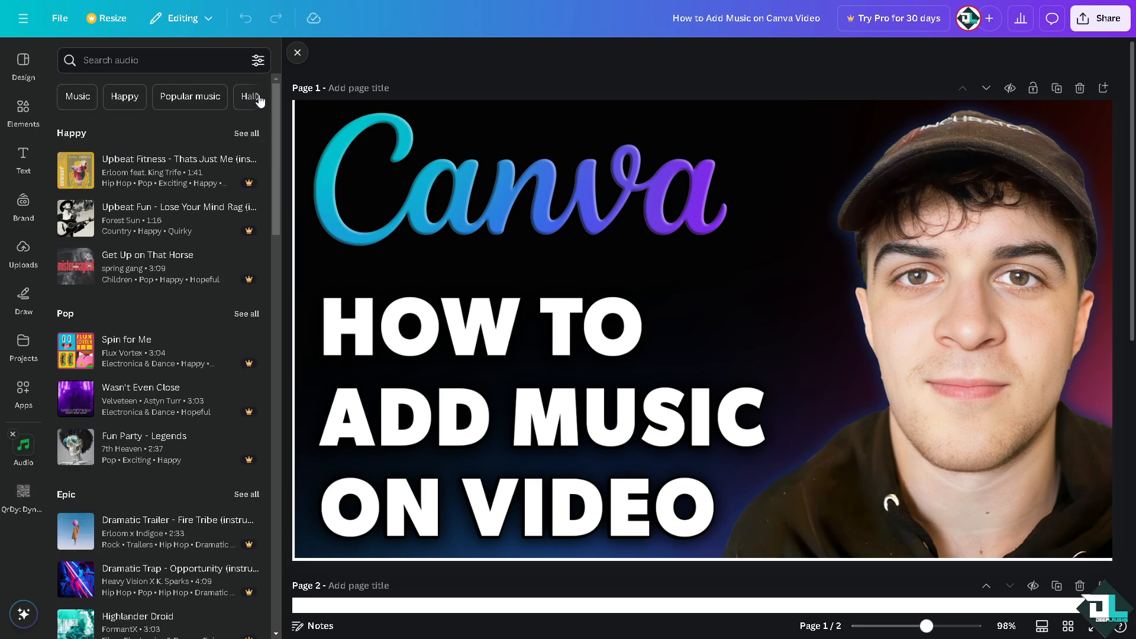
left_click(259, 98)
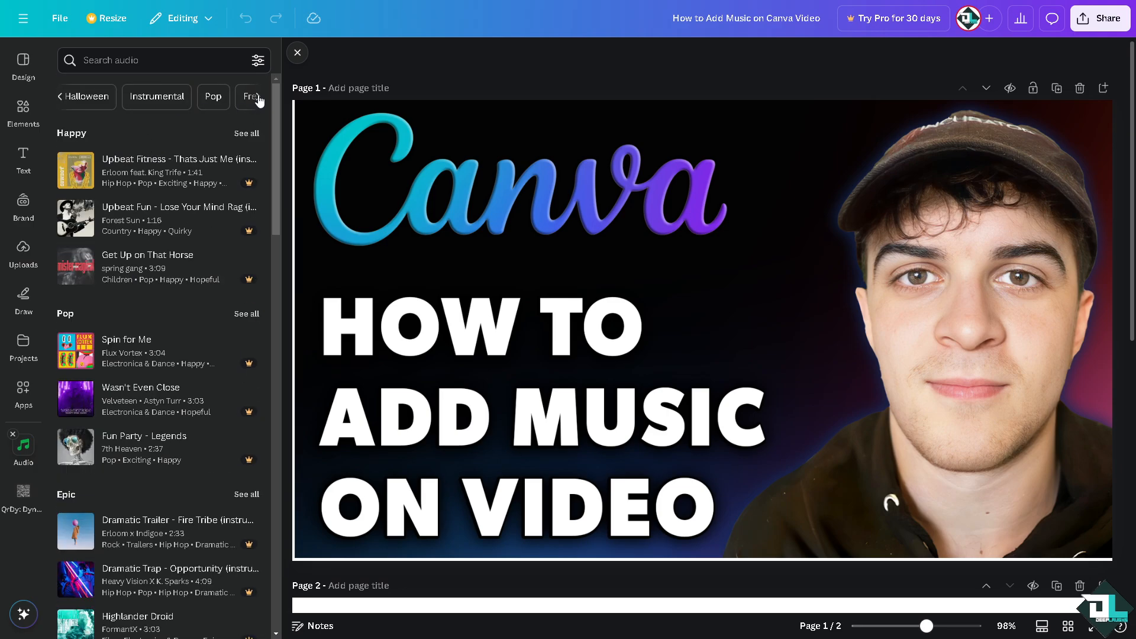
left_click(258, 99)
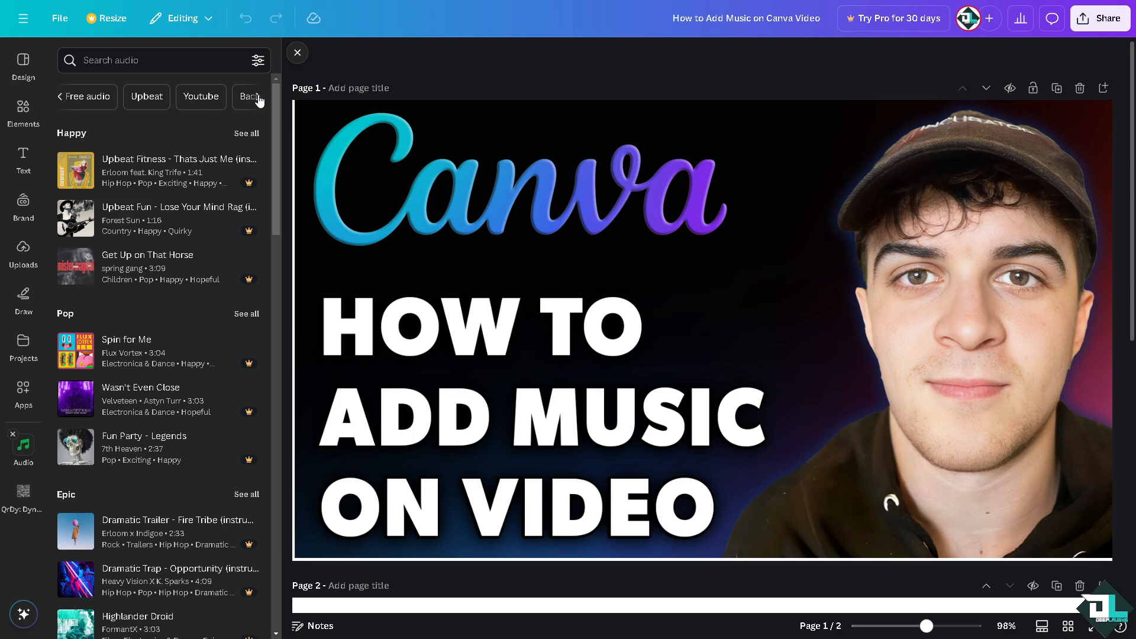
Step: Filter the audio library by Free audio and add the Seduction Jazz track to the design
left_click(84, 97)
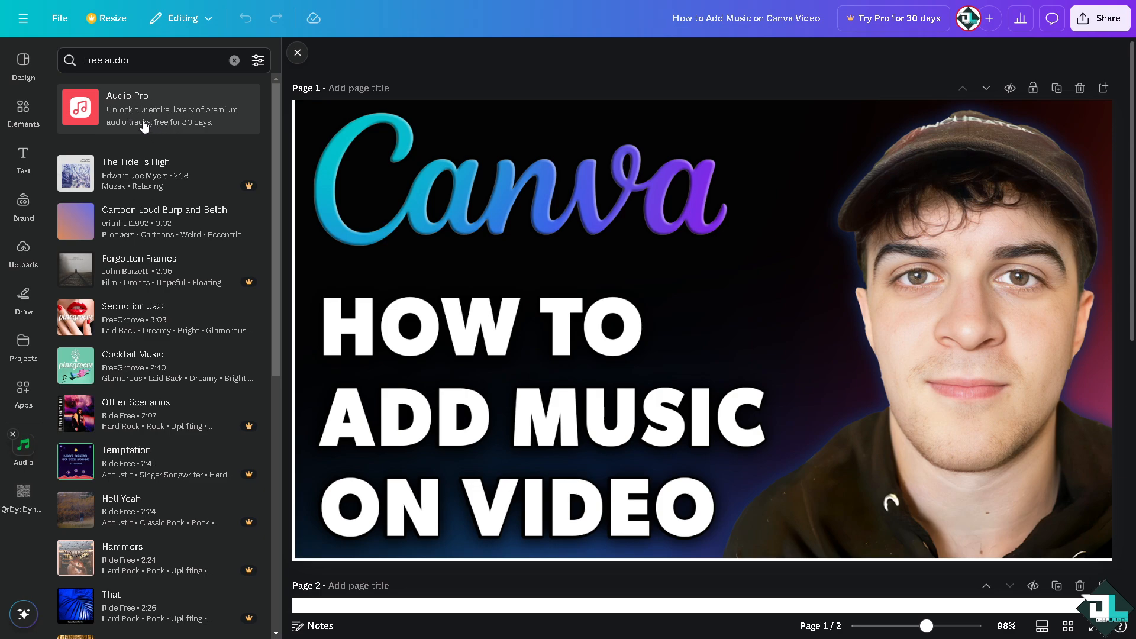
scroll(136, 319, "down", 1)
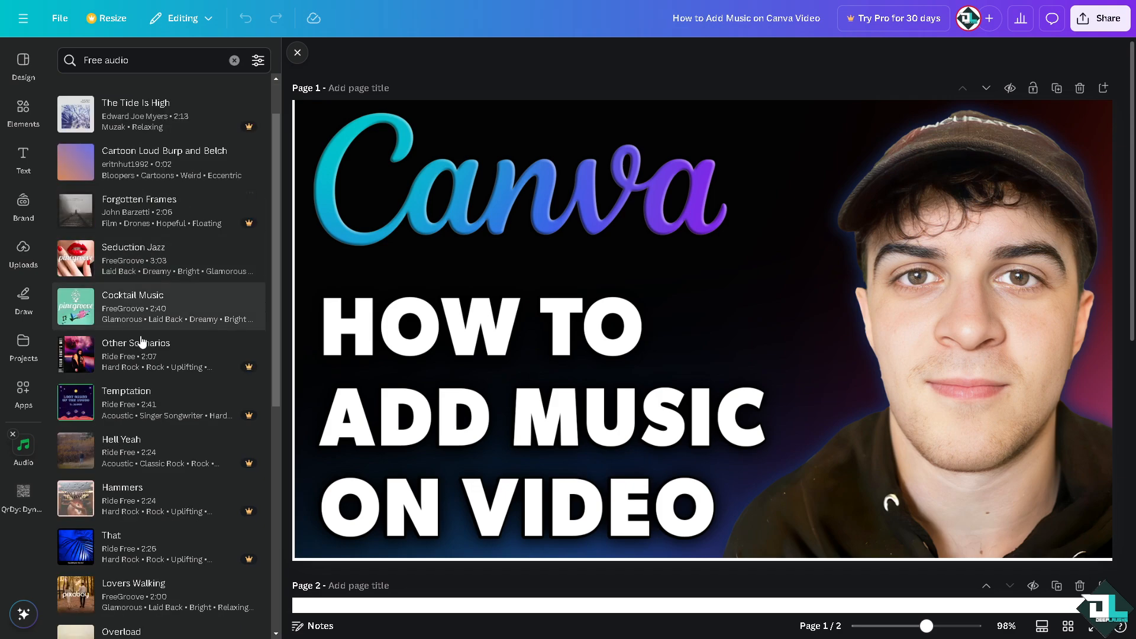
left_click(132, 270)
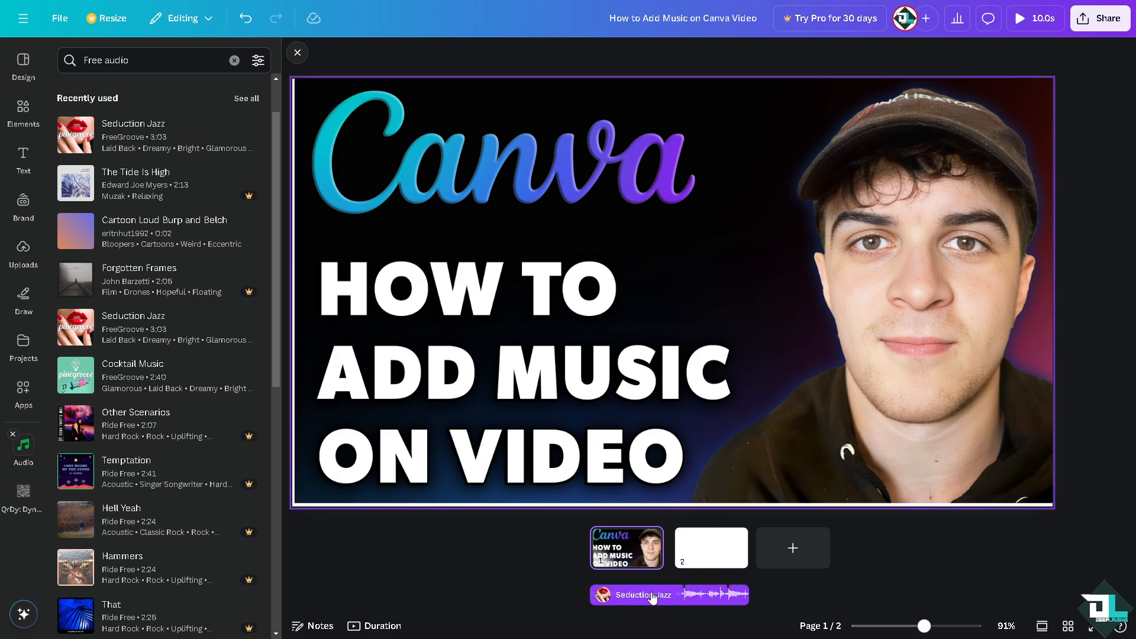
Step: Select the audio track and try to stretch its end
left_click(746, 593)
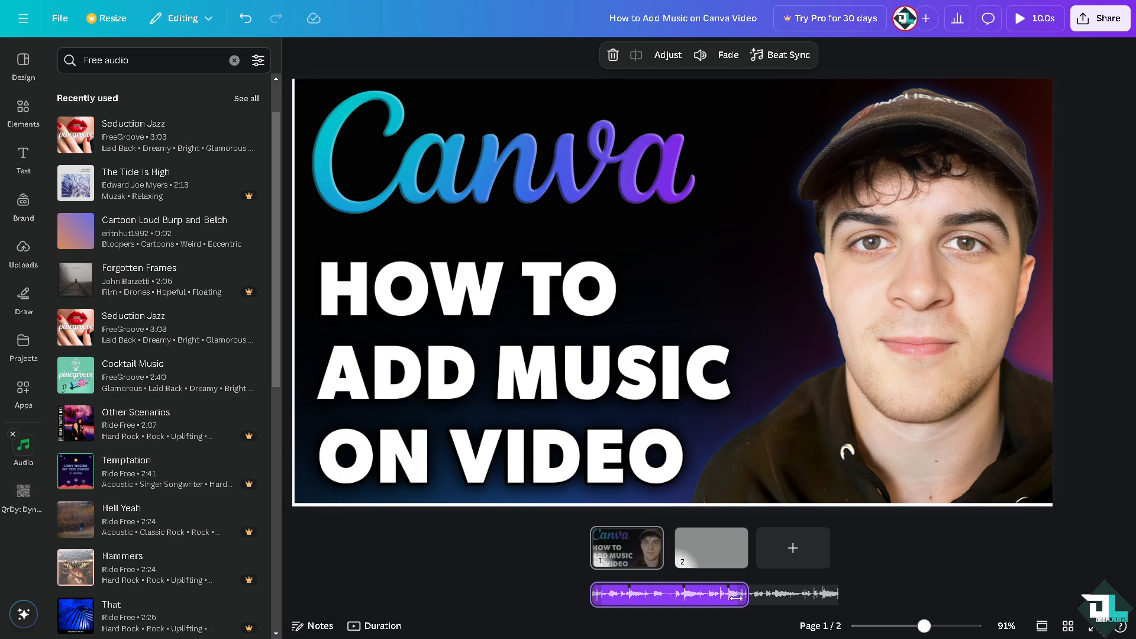
mouse_move(746, 593)
left_mouse_down()
mouse_move(626, 596)
mouse_move(799, 598)
mouse_move(625, 593)
mouse_move(748, 595)
left_mouse_up()
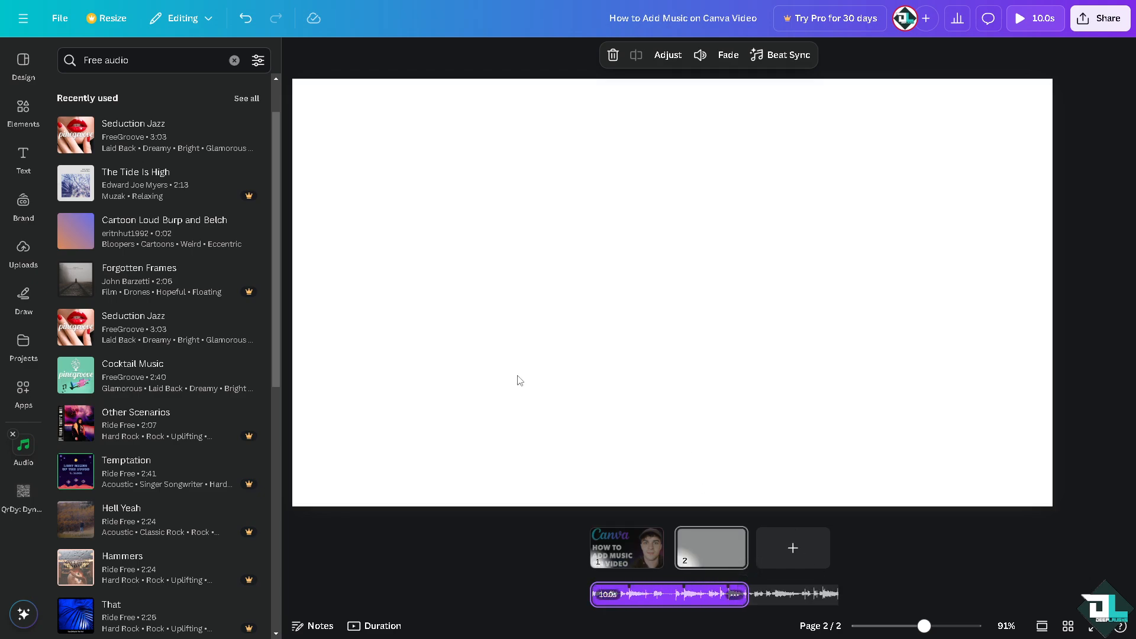
Step: Add the spices clip from the Food section of the Videos app to page 2
left_click(484, 223)
left_click(620, 549)
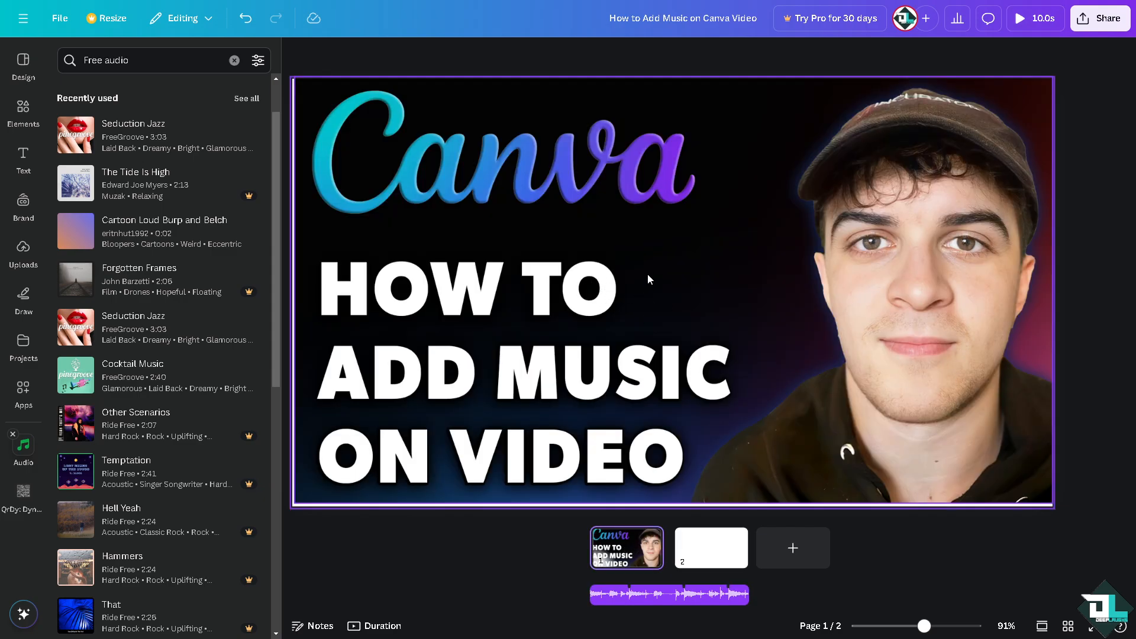
left_click(729, 536)
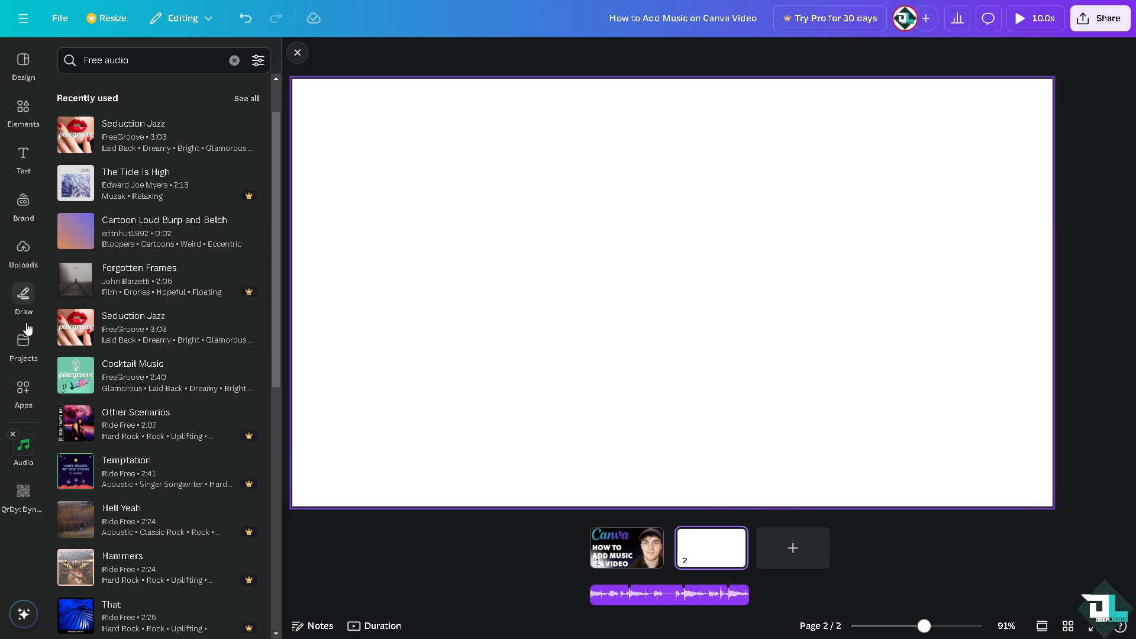
left_click(23, 389)
scroll(139, 435, "down", 3)
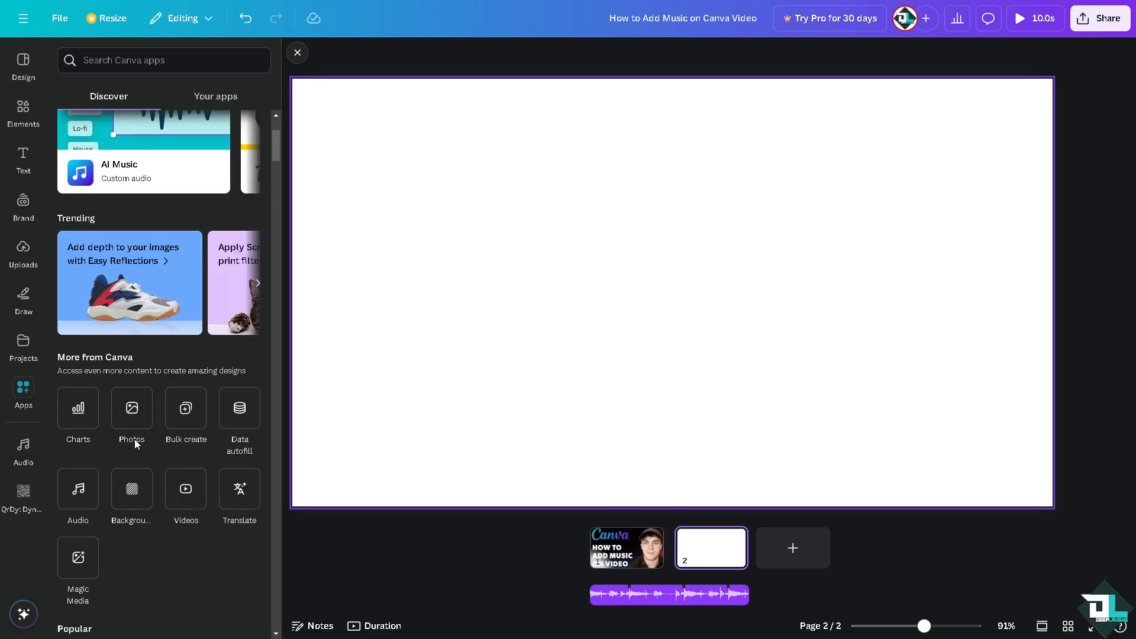
left_click(185, 488)
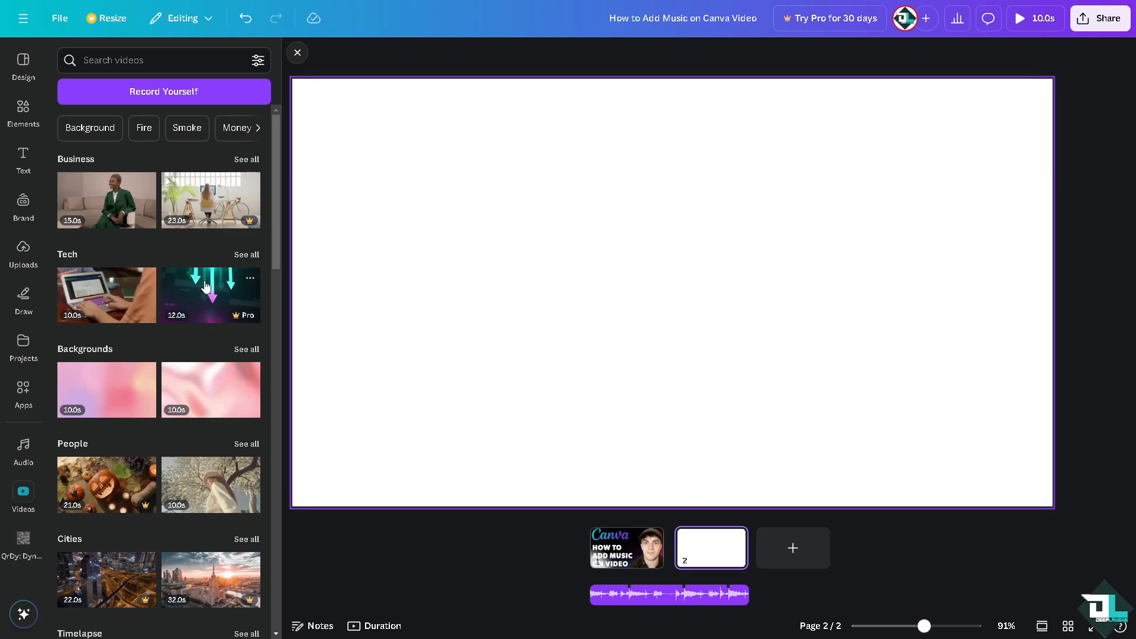
mouse_move(247, 316)
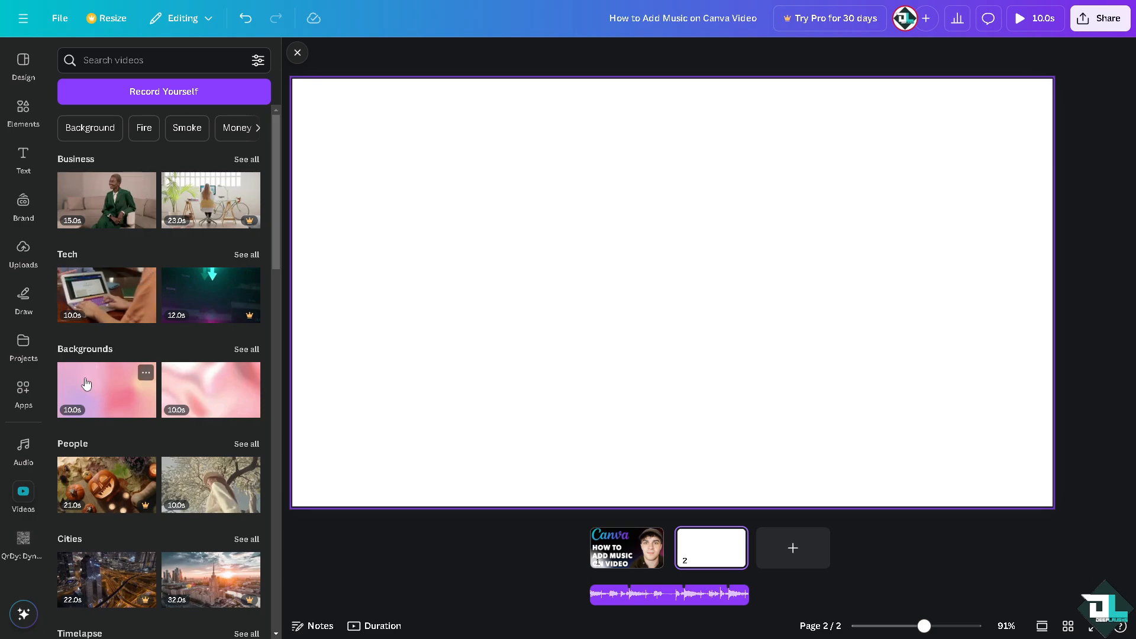
scroll(86, 384, "down", 1)
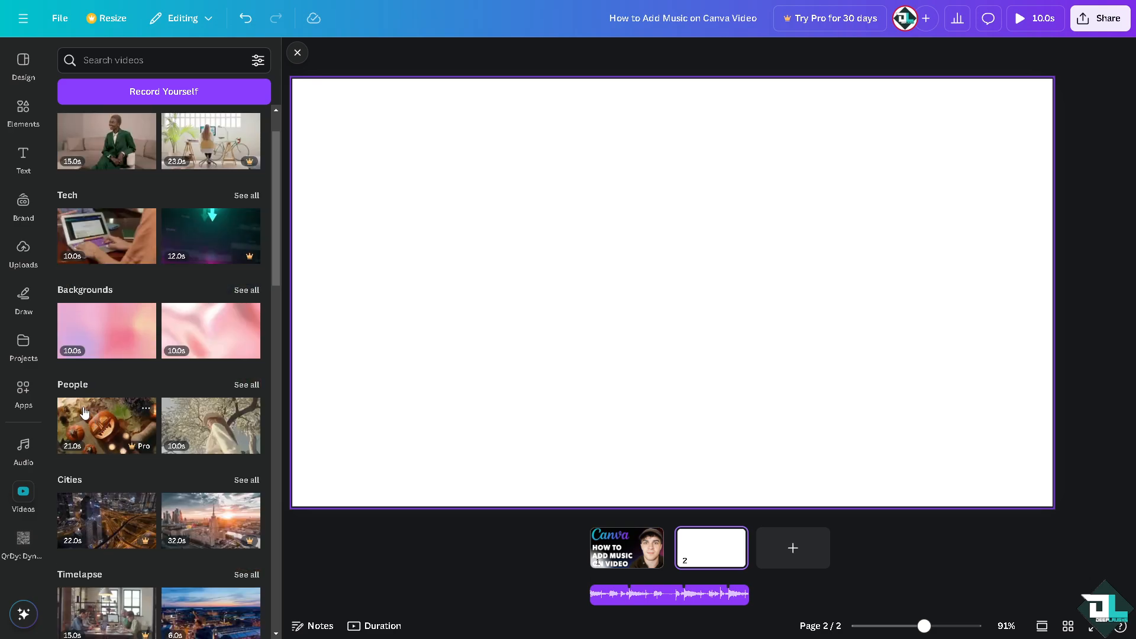
scroll(84, 412, "down", 4)
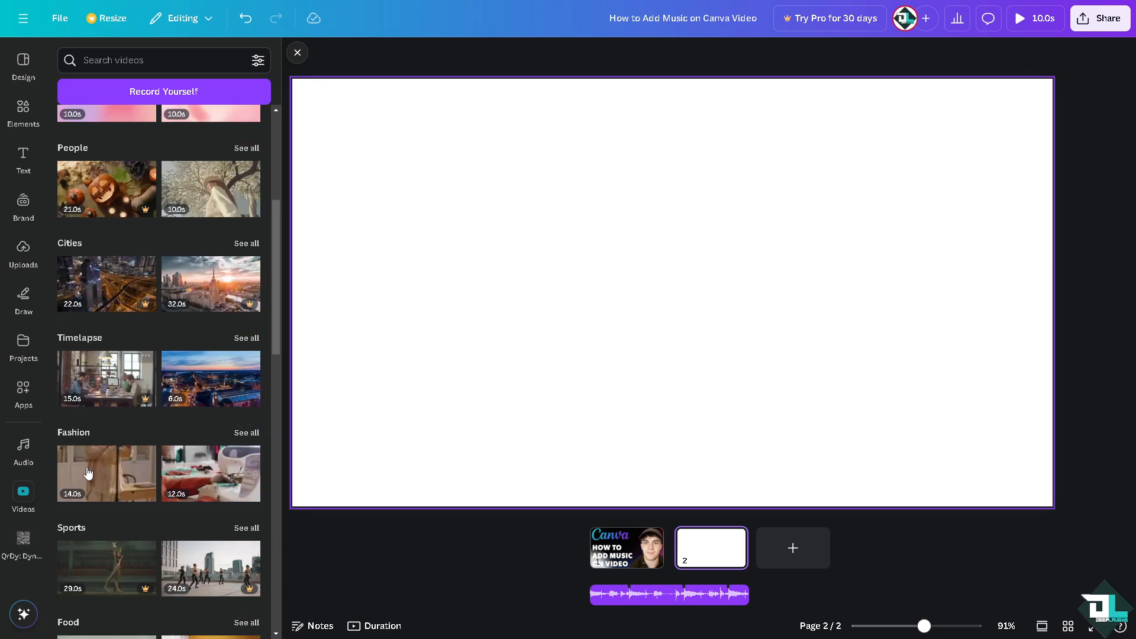
scroll(87, 471, "down", 2)
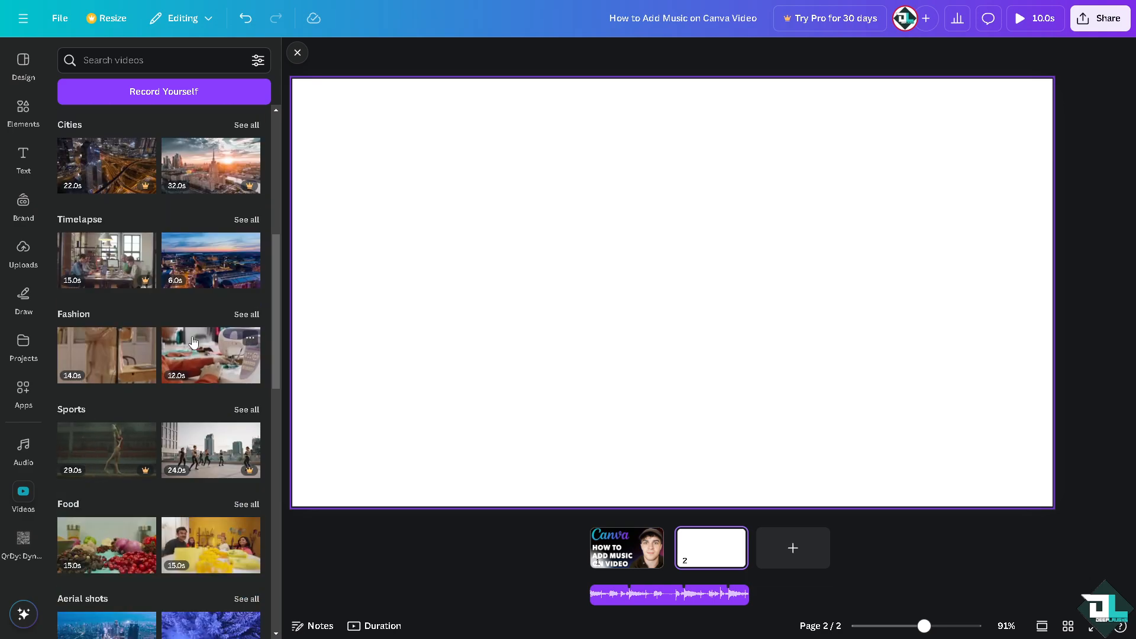
scroll(174, 342, "down", 1)
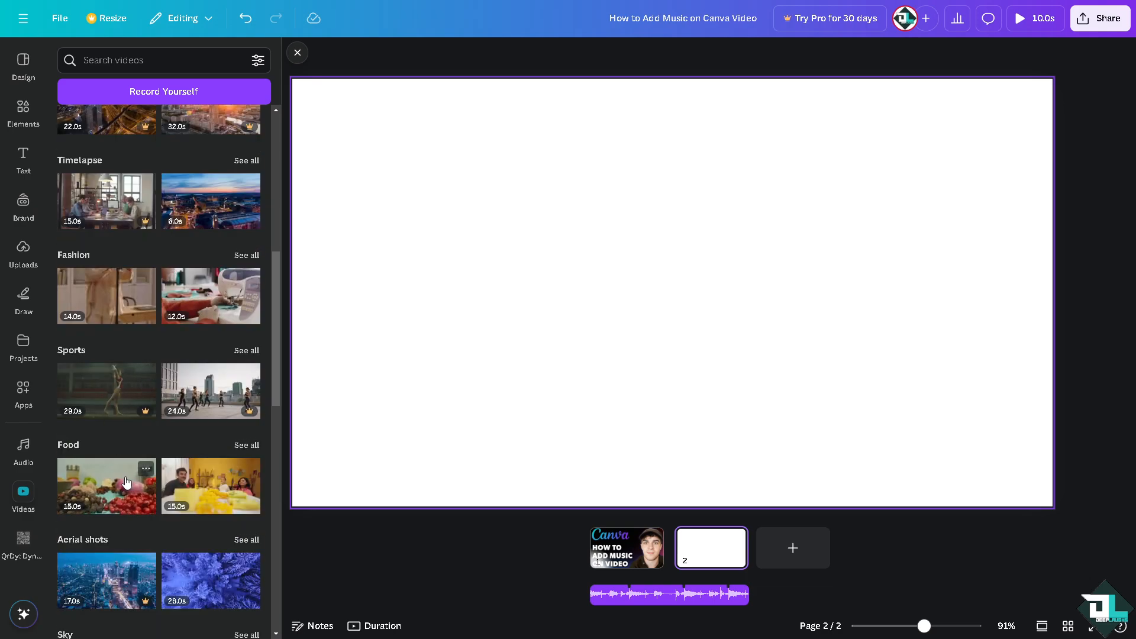
scroll(105, 520, "down", 2)
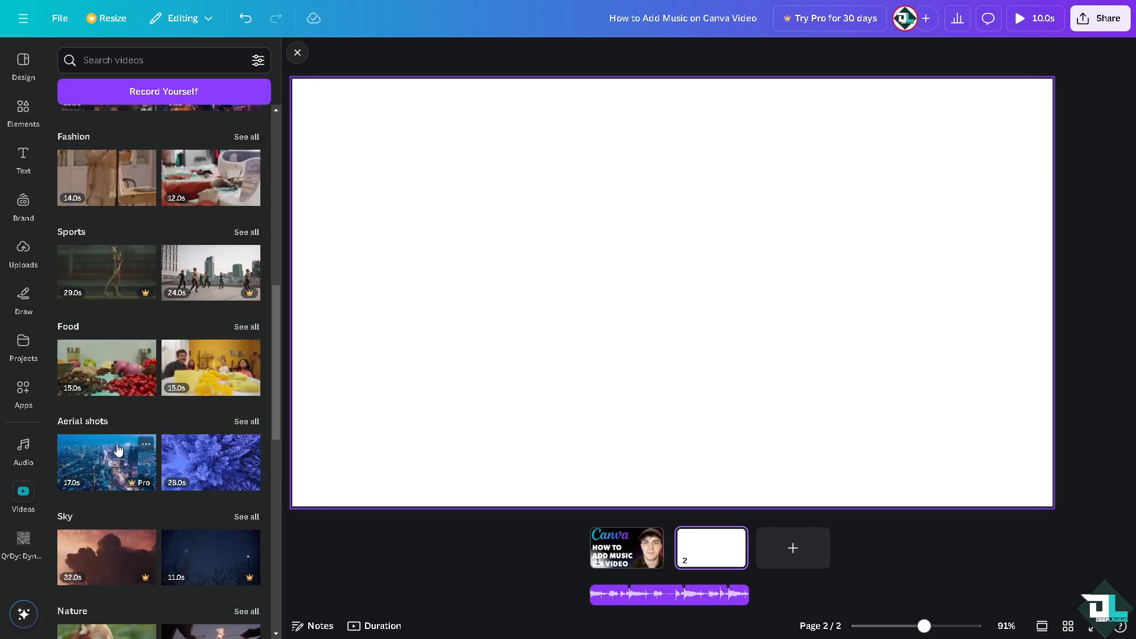
left_click(106, 366)
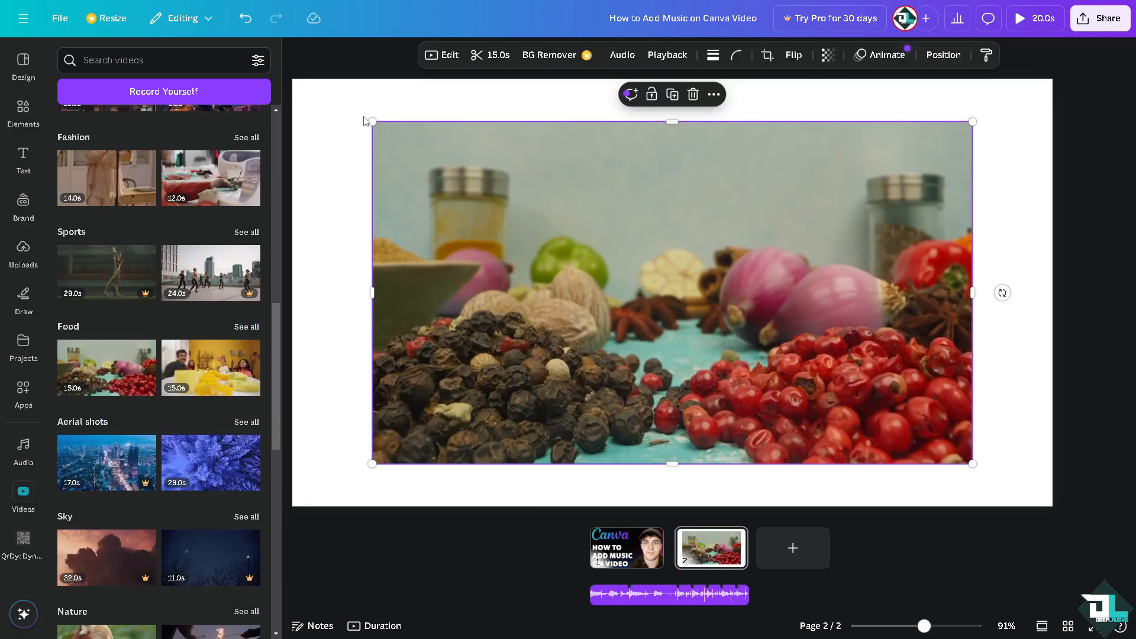
Step: Resize the spices video to fill the whole page
left_click_drag(372, 122, 283, 71)
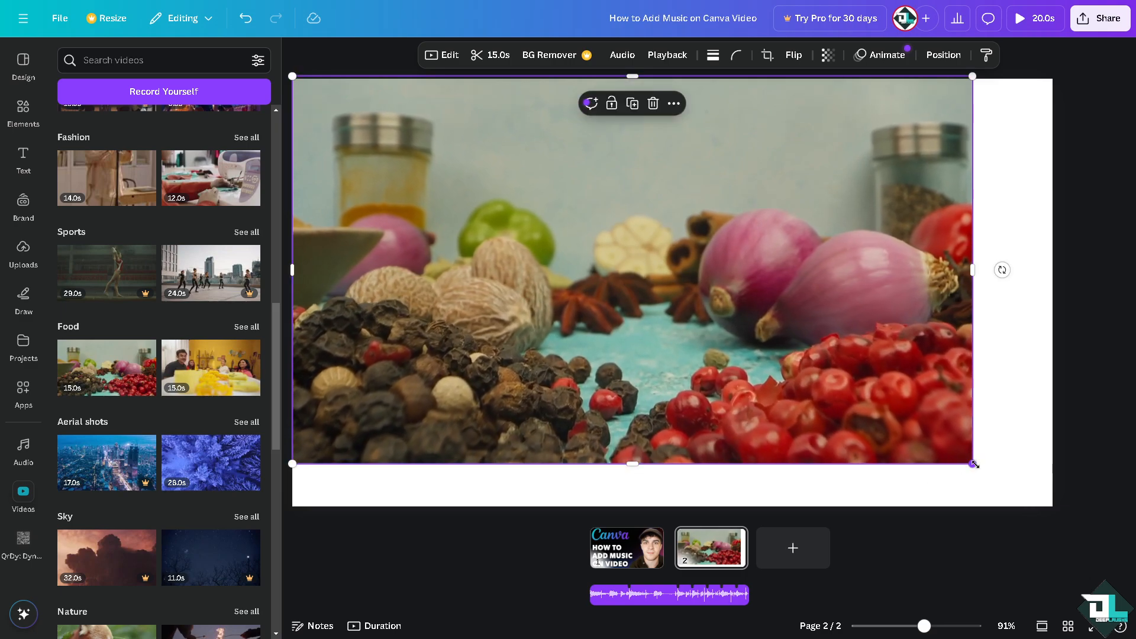
left_click_drag(972, 463, 1052, 509)
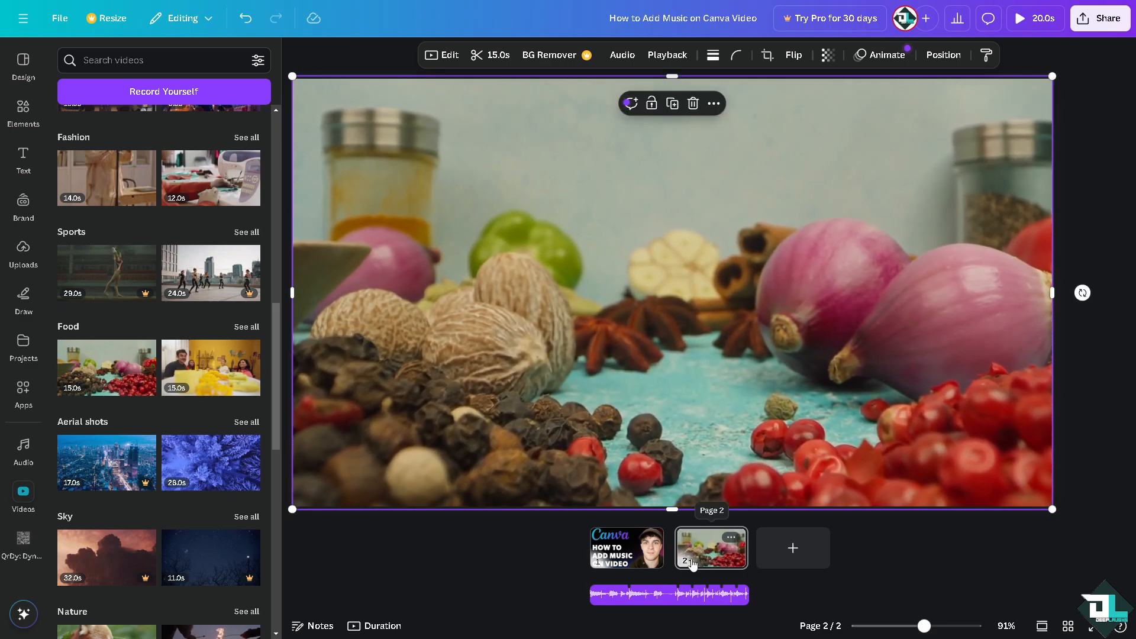
Step: Trim the Seduction Jazz track to about 5 seconds
left_click_drag(748, 596, 668, 590)
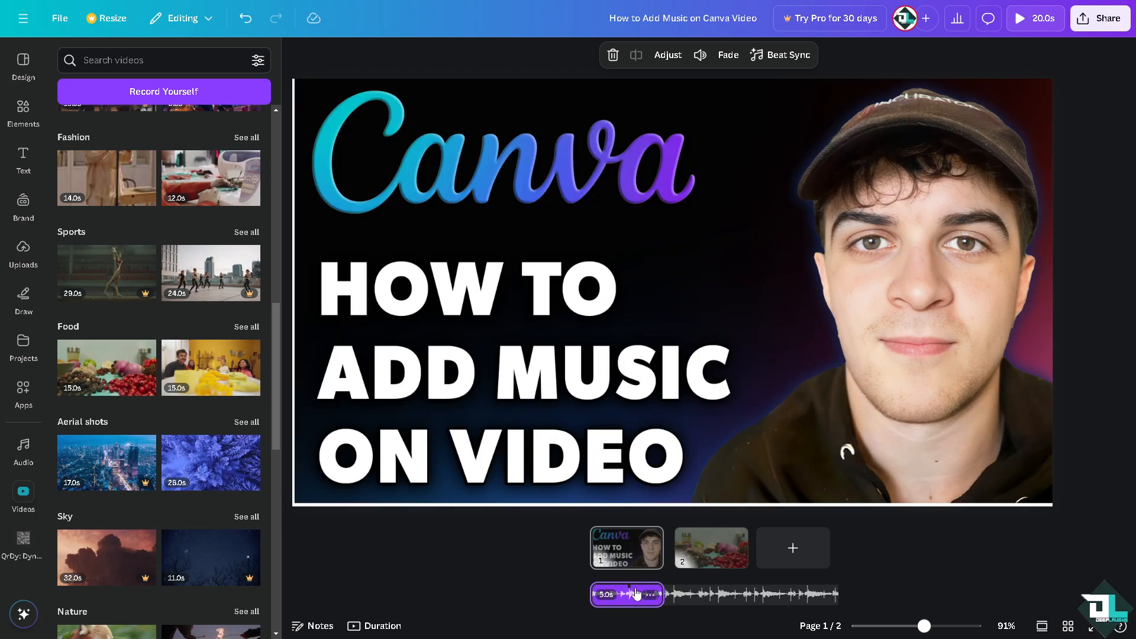
left_click(573, 264)
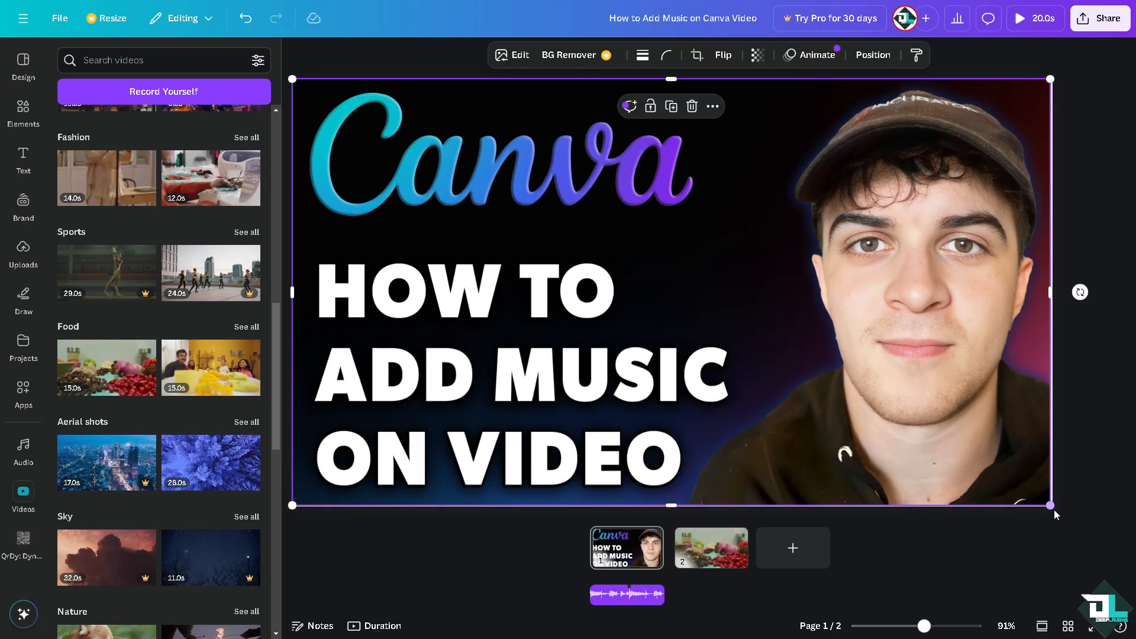
left_click_drag(1084, 523, 1087, 524)
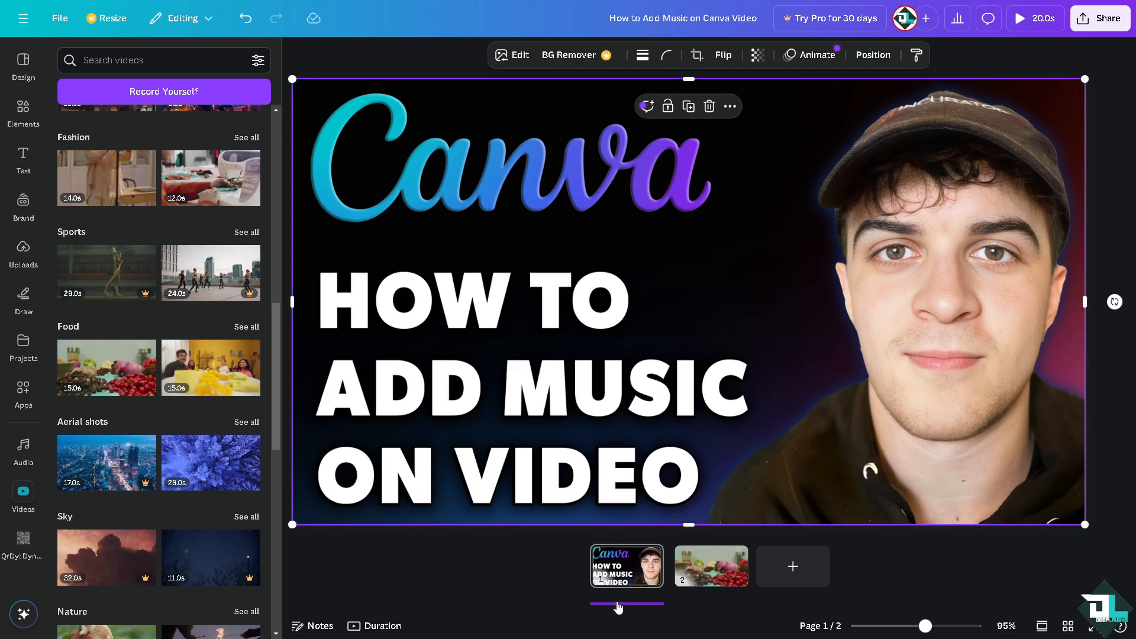
left_click(622, 572)
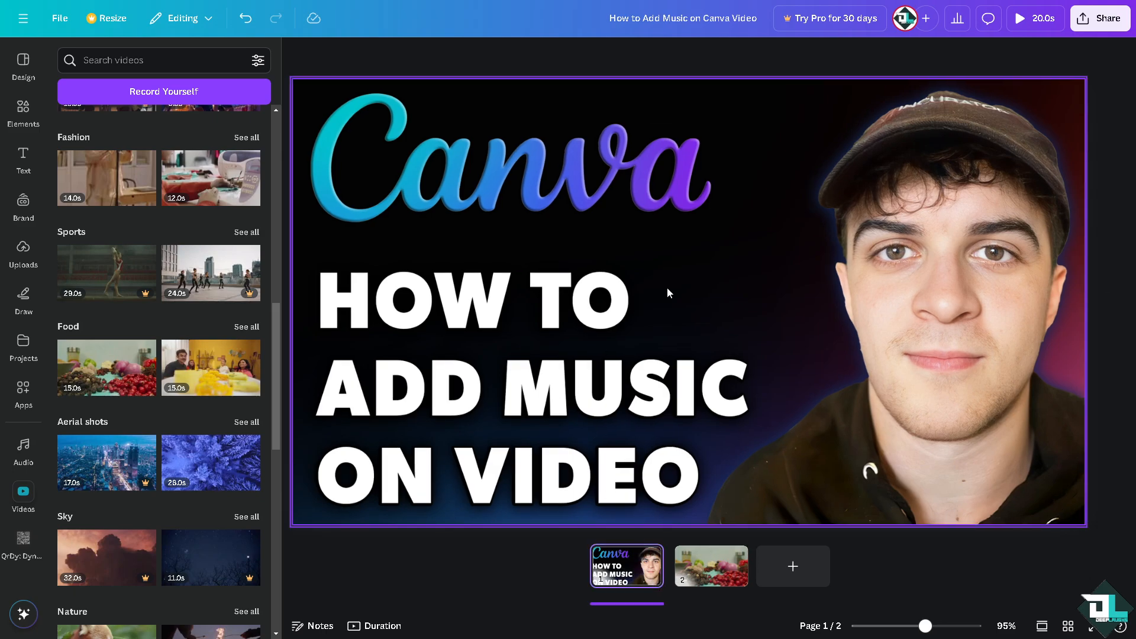
Step: Open the timeline, play back the design and select the spices clip on page 2
left_click(379, 626)
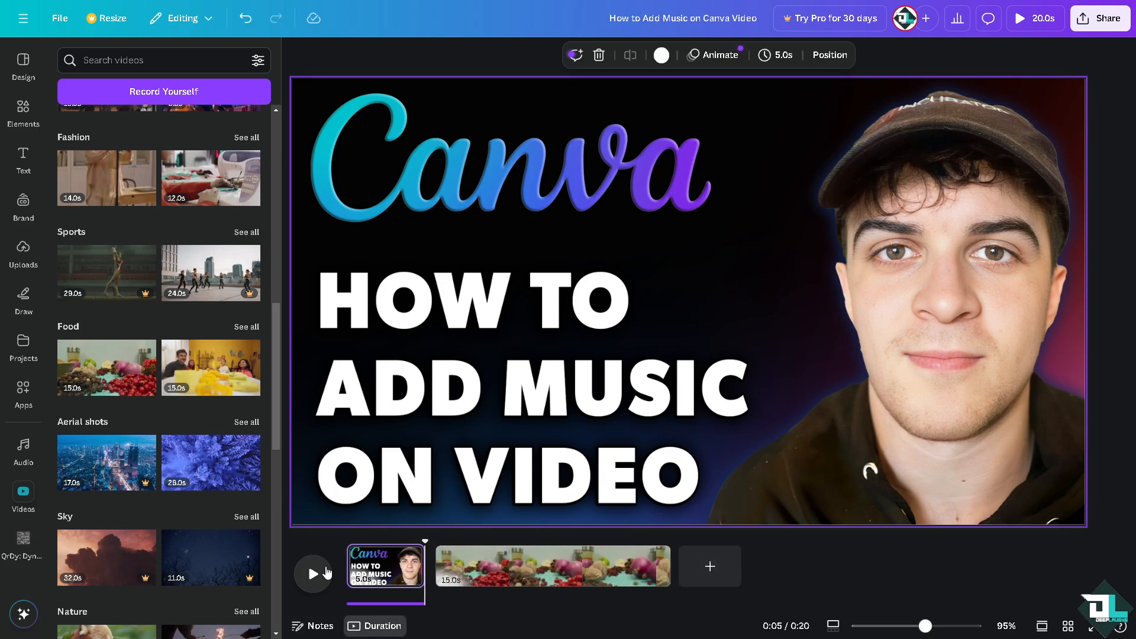
key("space")
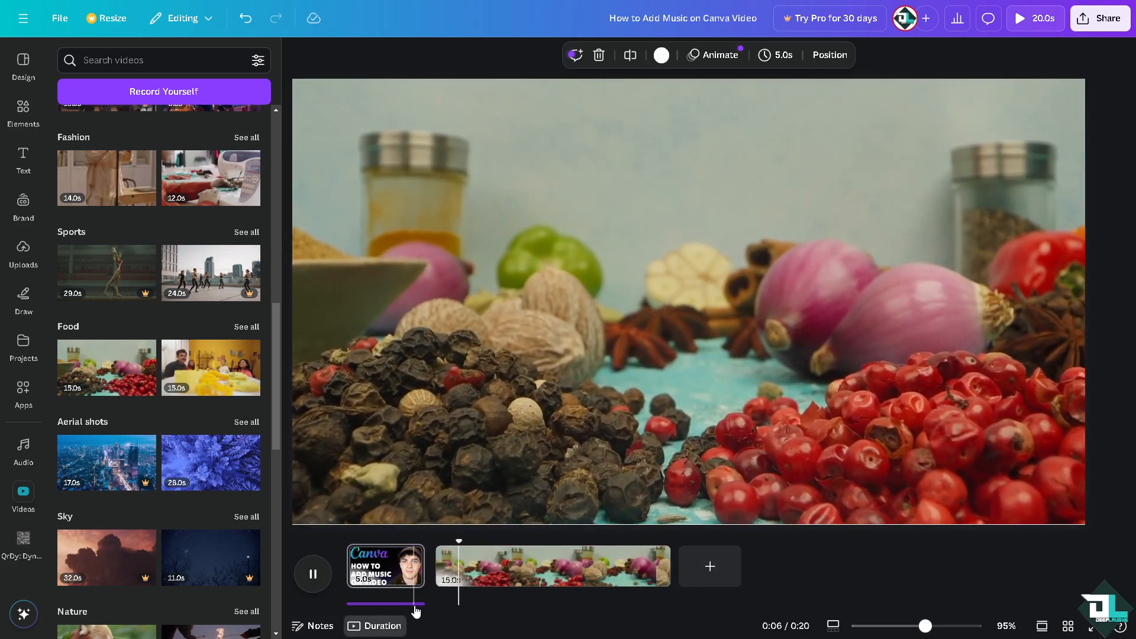
left_click(546, 566)
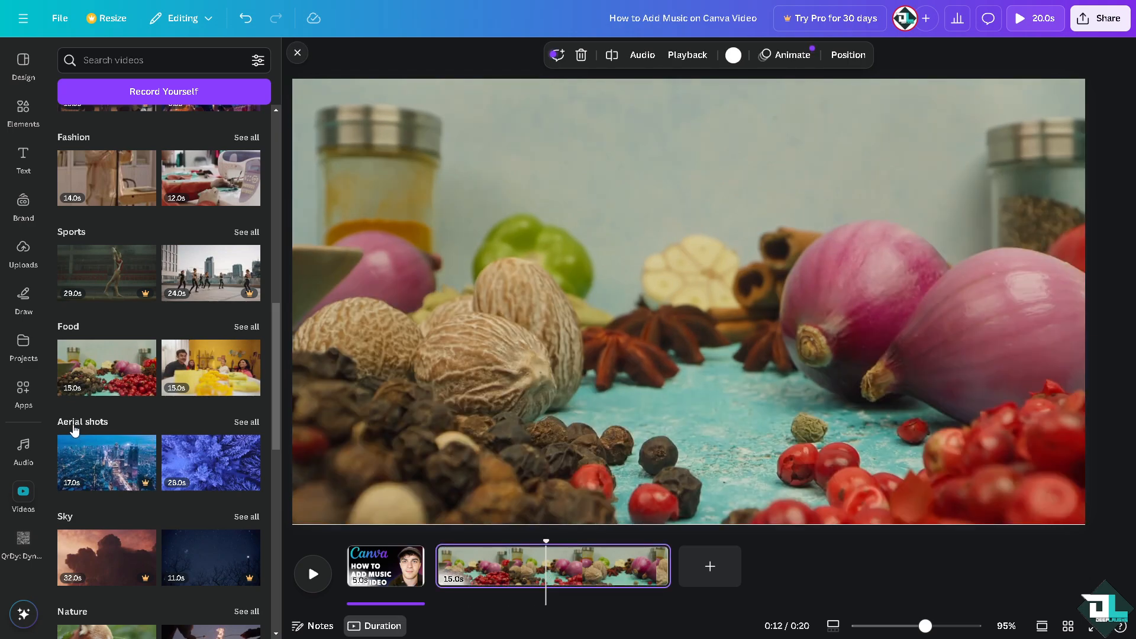
Step: Add the Cocktail Music track from the Audio library and align it to start with the spices clip on page 2
left_click(23, 449)
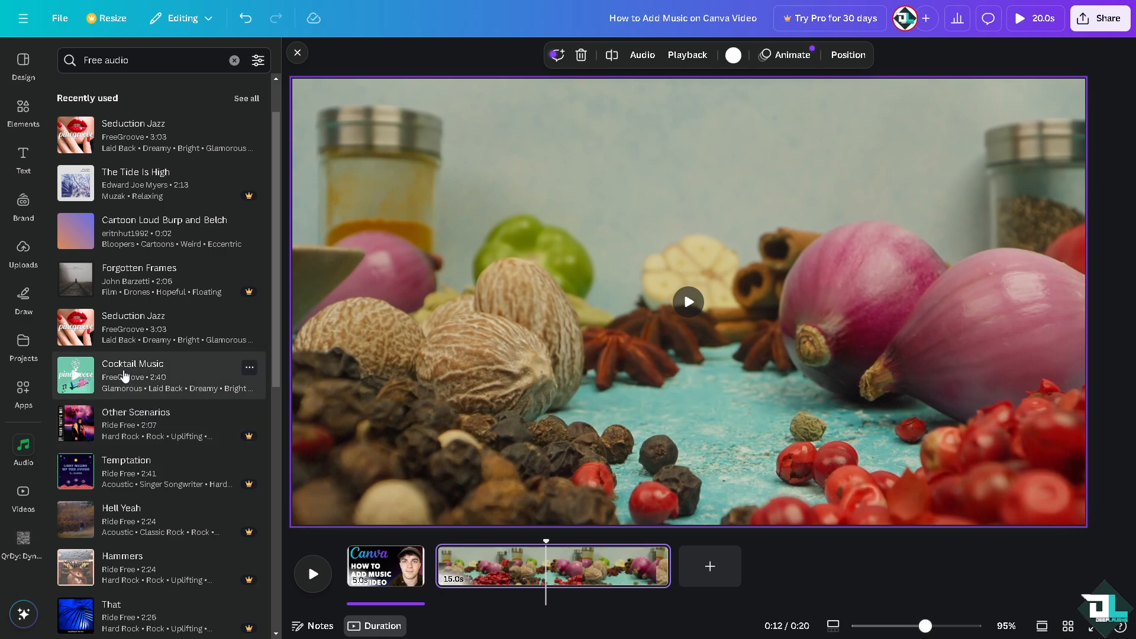
left_click_drag(124, 376, 568, 420)
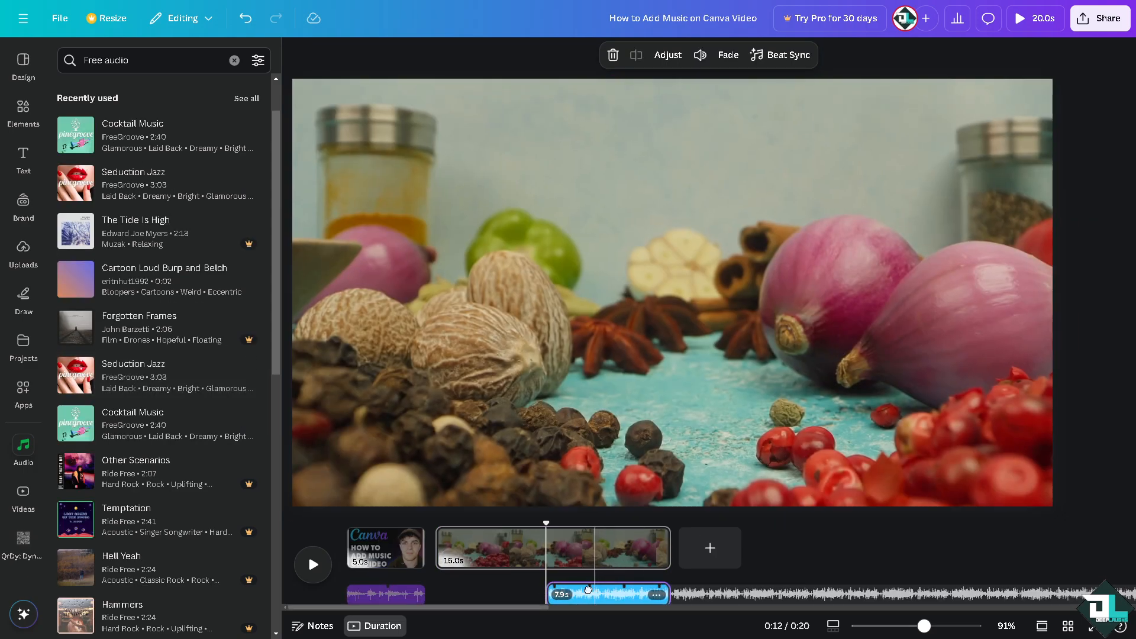
left_click_drag(585, 594, 448, 594)
left_click_drag(445, 593, 436, 594)
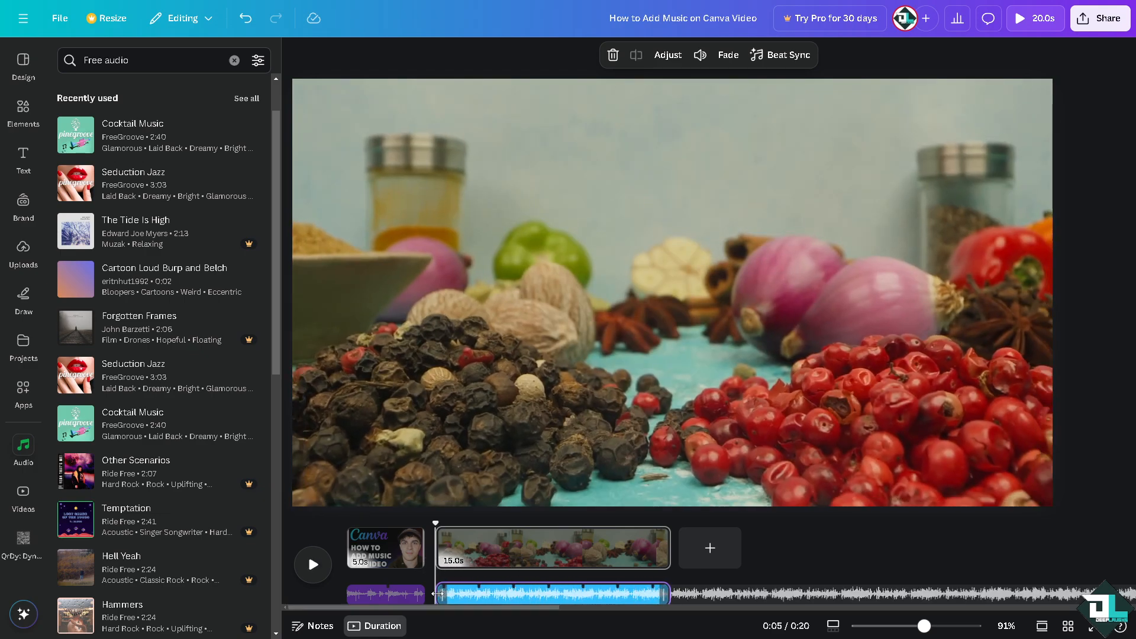
Step: Preview the video full screen from the beginning, toggling mute and captions, then exit the preview
left_click_drag(436, 524, 347, 525)
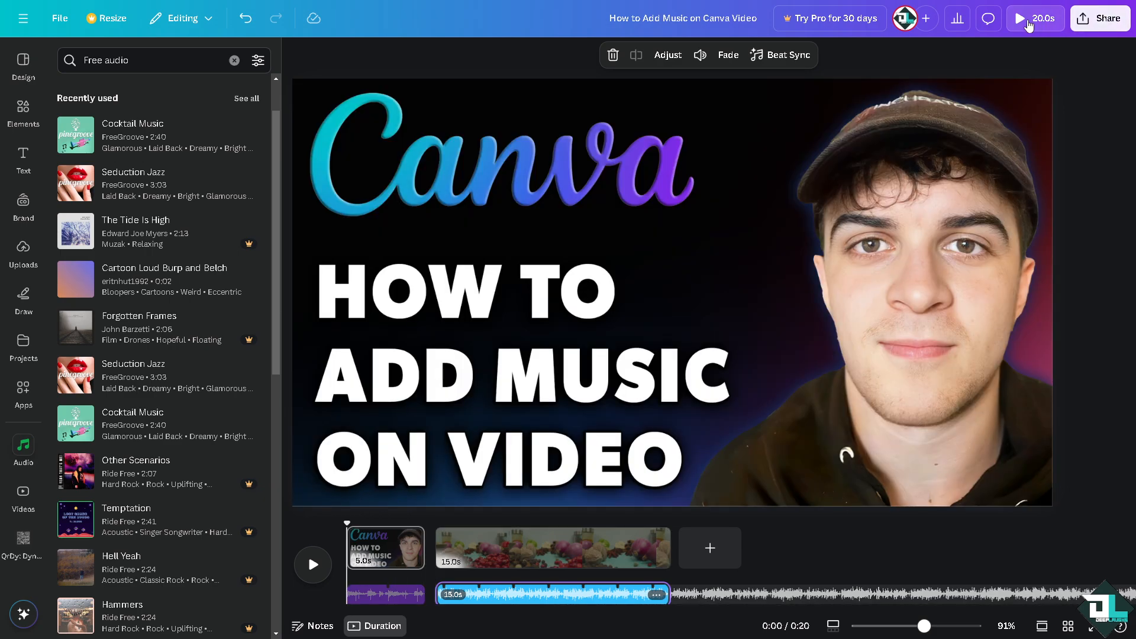
left_click(1028, 24)
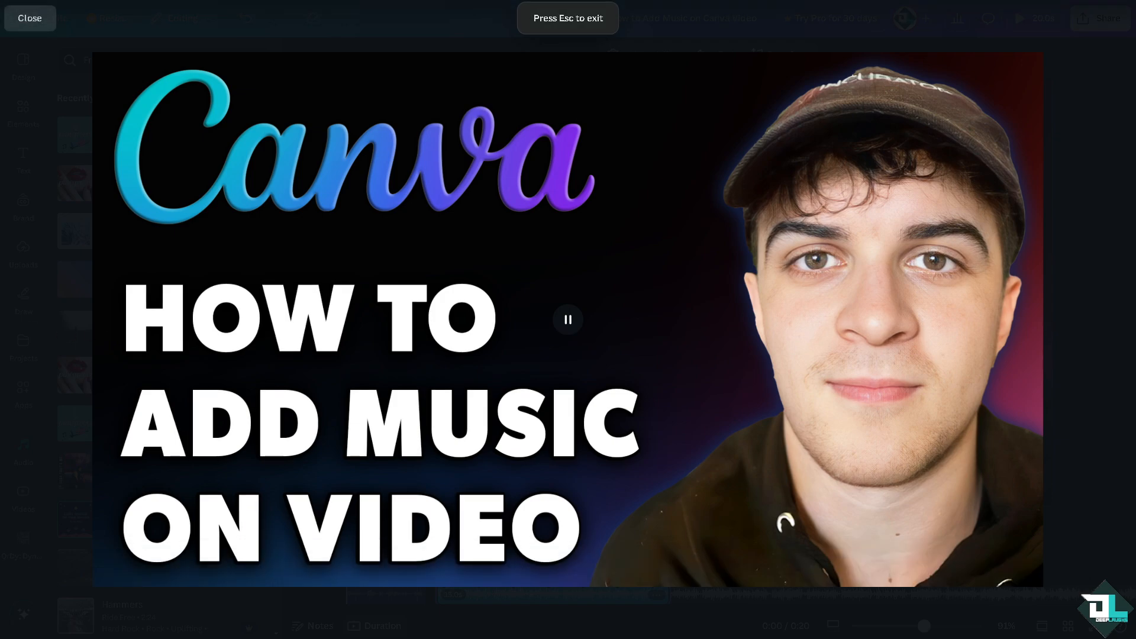
mouse_move(986, 577)
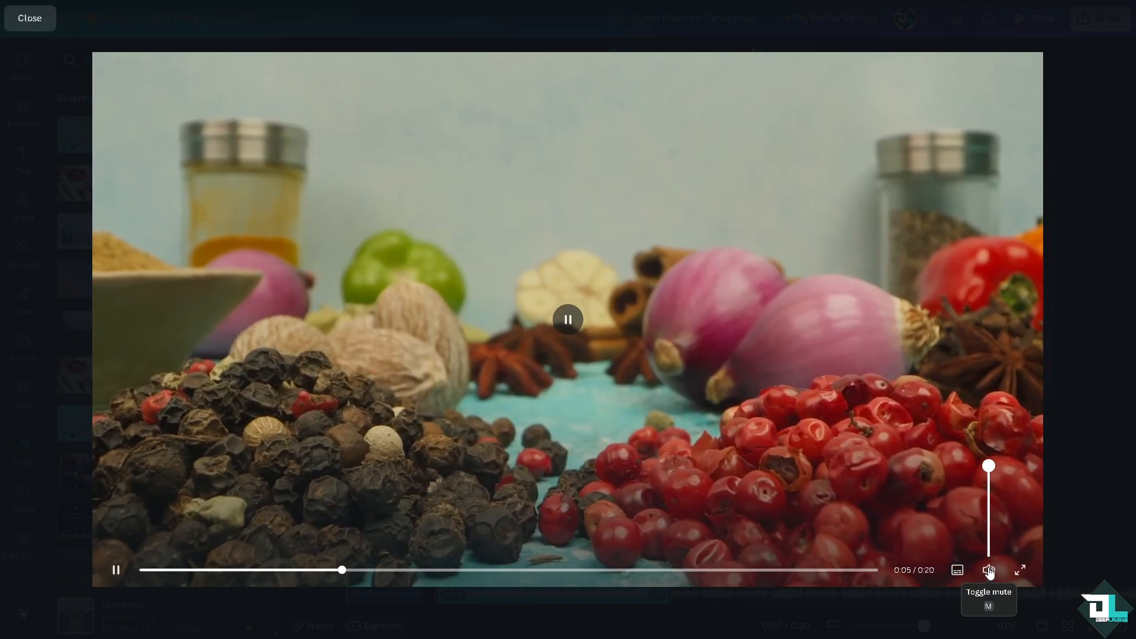
left_click(989, 570)
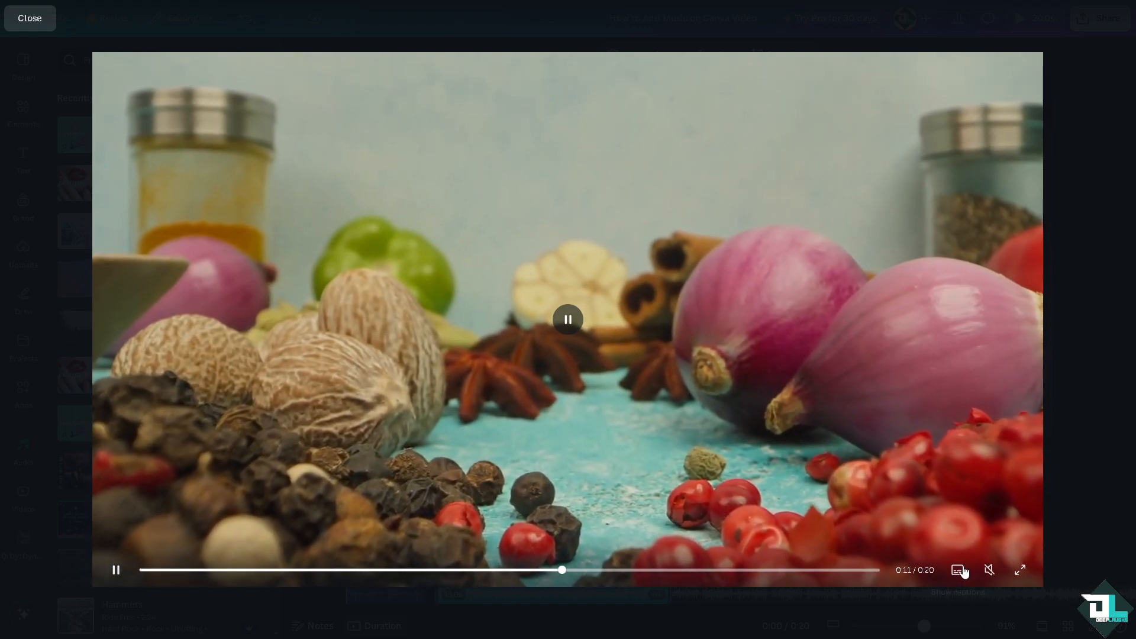
mouse_move(991, 572)
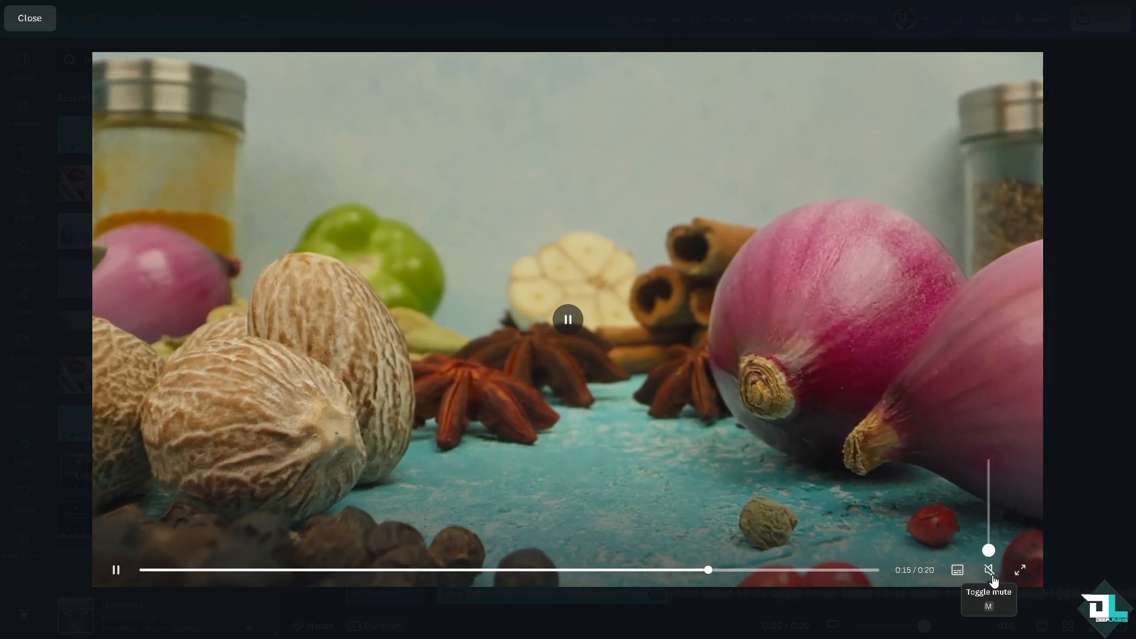
left_click(989, 571)
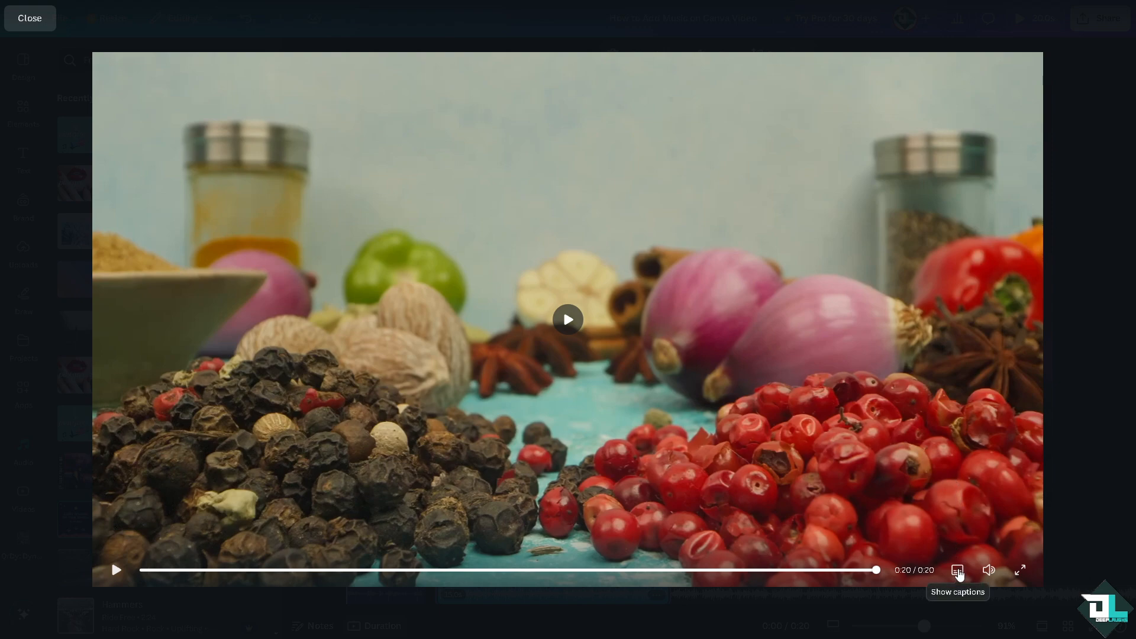
left_click(958, 573)
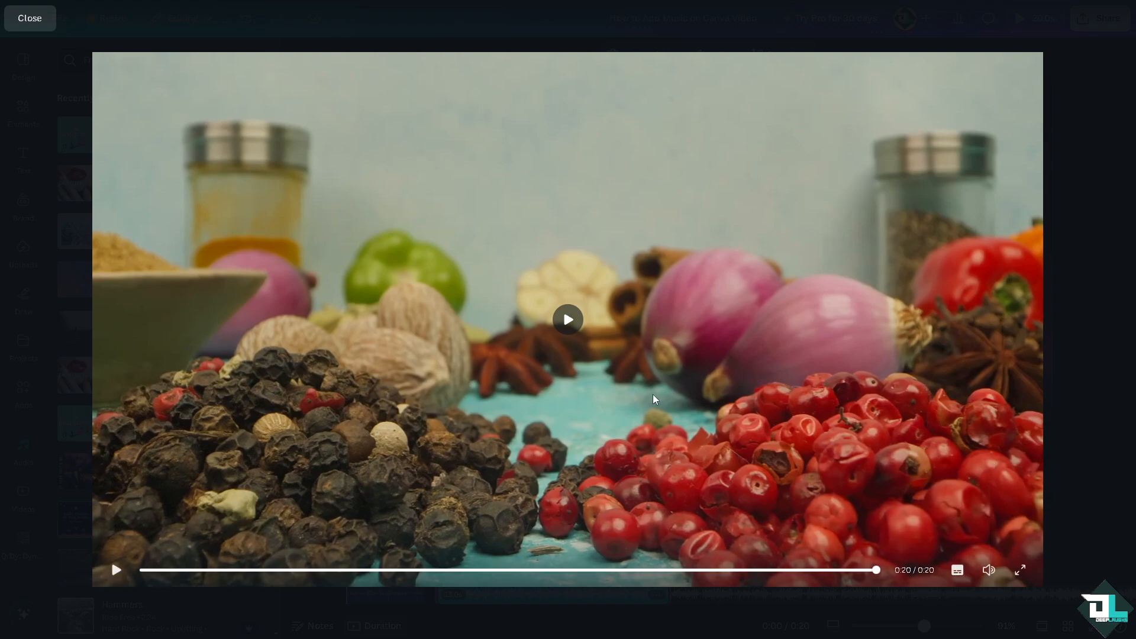
key("Escape")
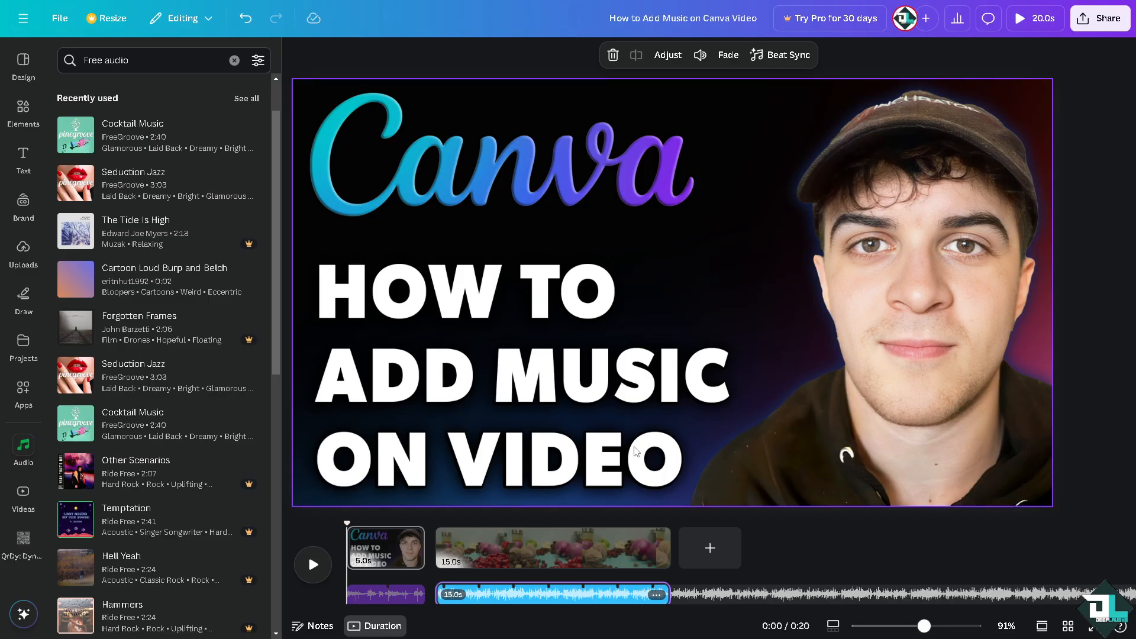
Step: Add a third page and place the Beach clip from the Videos library on it, resized to fill the page
left_click(711, 549)
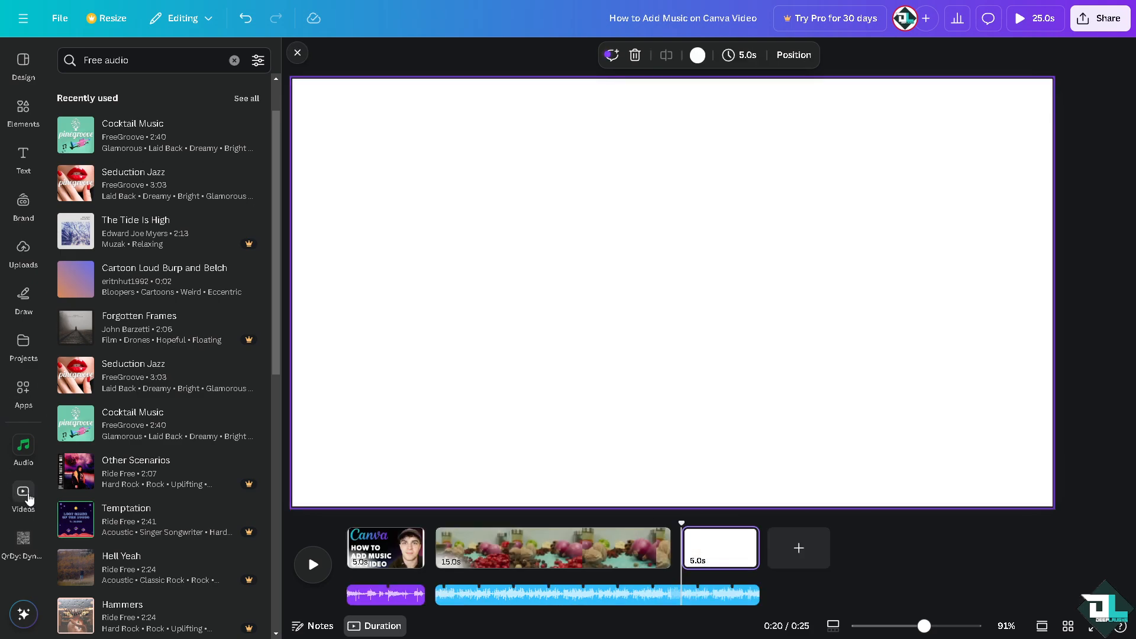
left_click(24, 494)
scroll(96, 330, "down", 2)
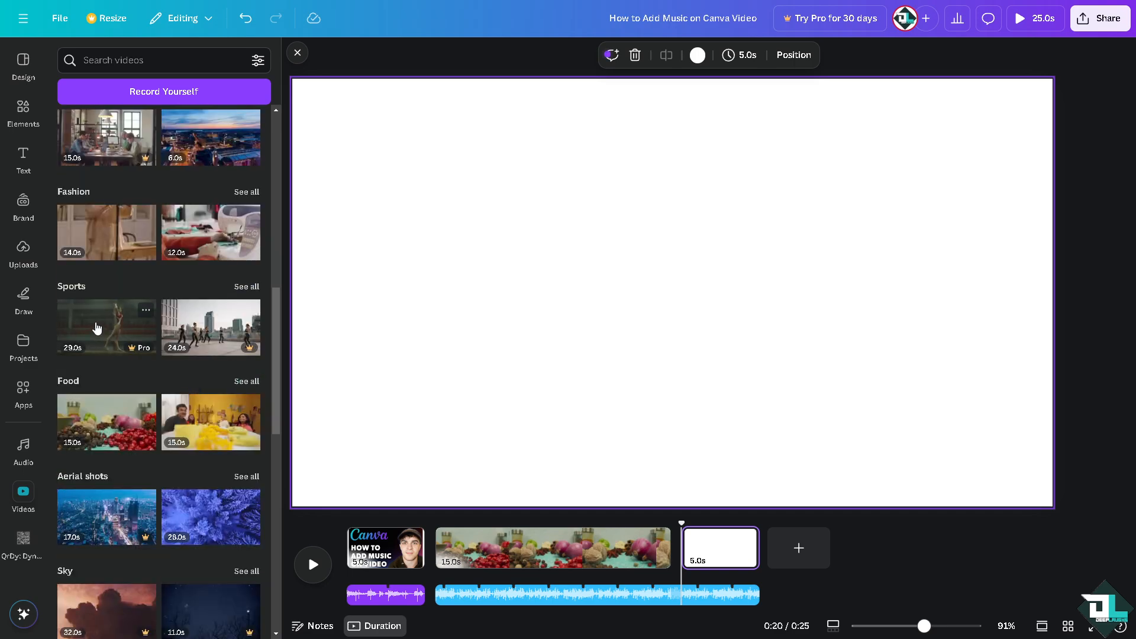
scroll(97, 328, "down", 1)
scroll(98, 327, "down", 4)
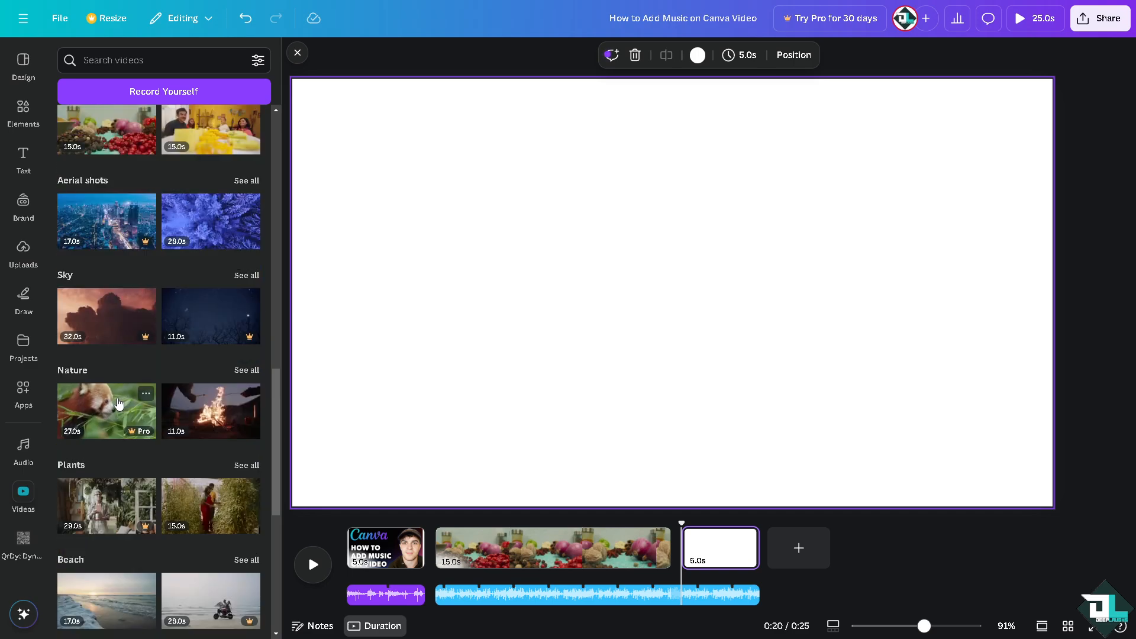
scroll(111, 406, "down", 2)
scroll(111, 447, "down", 1)
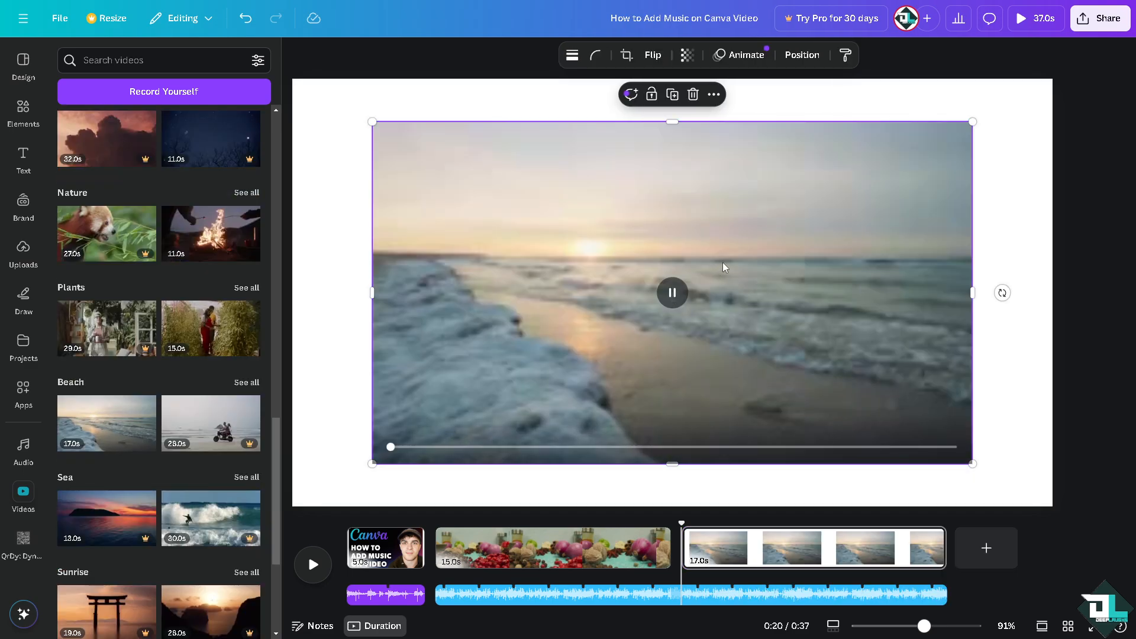
left_click_drag(810, 209, 744, 174)
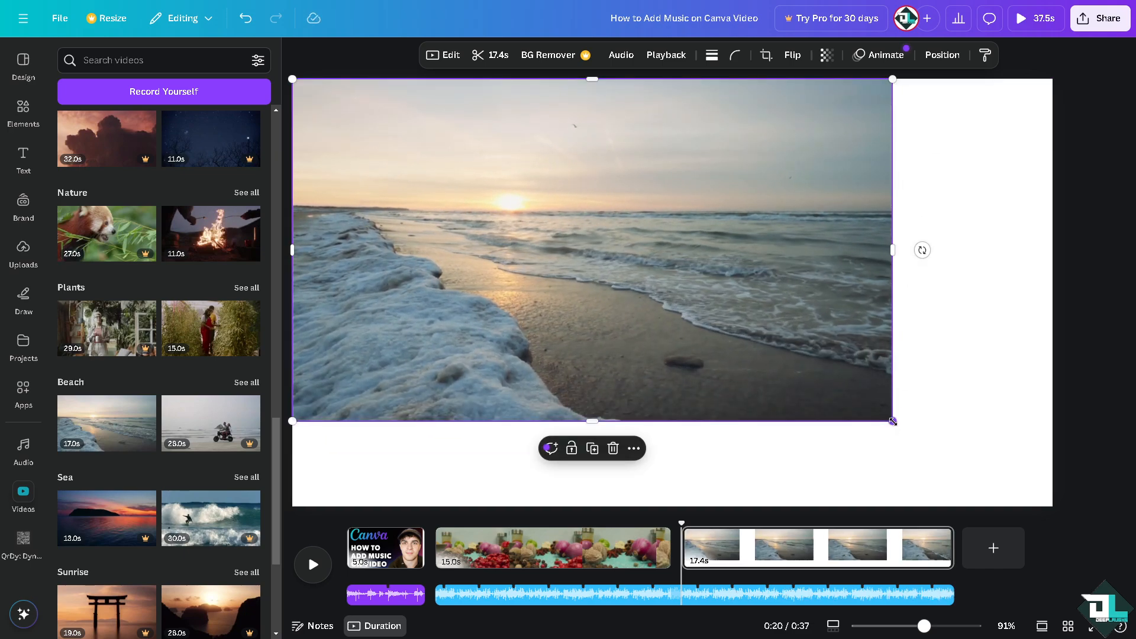
left_click_drag(893, 420, 1060, 502)
left_click(23, 449)
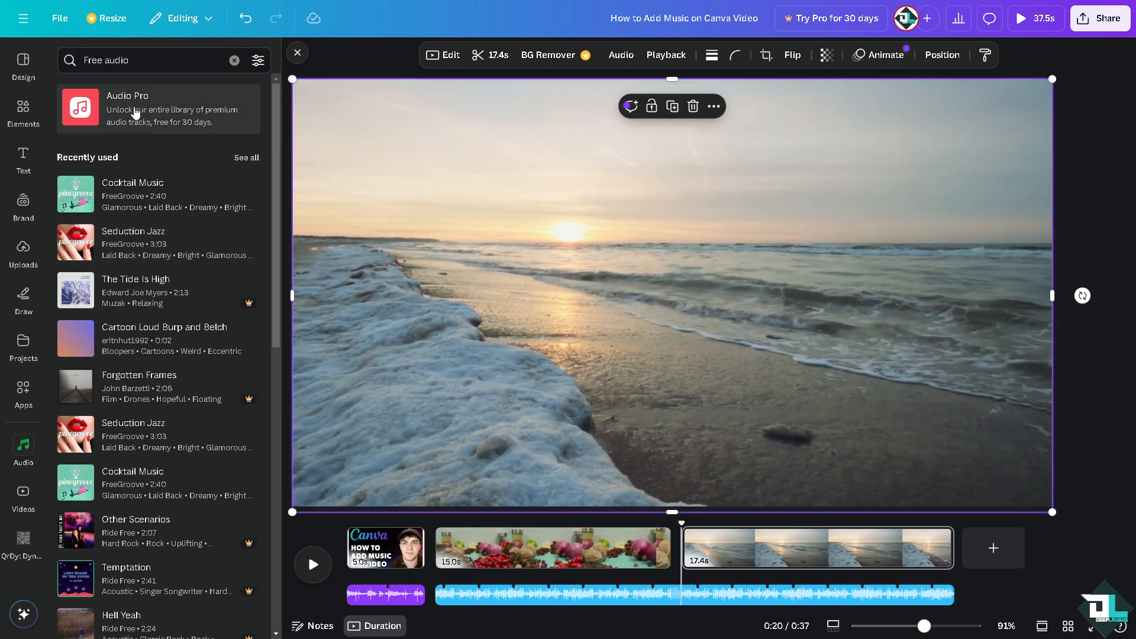
left_click(140, 112)
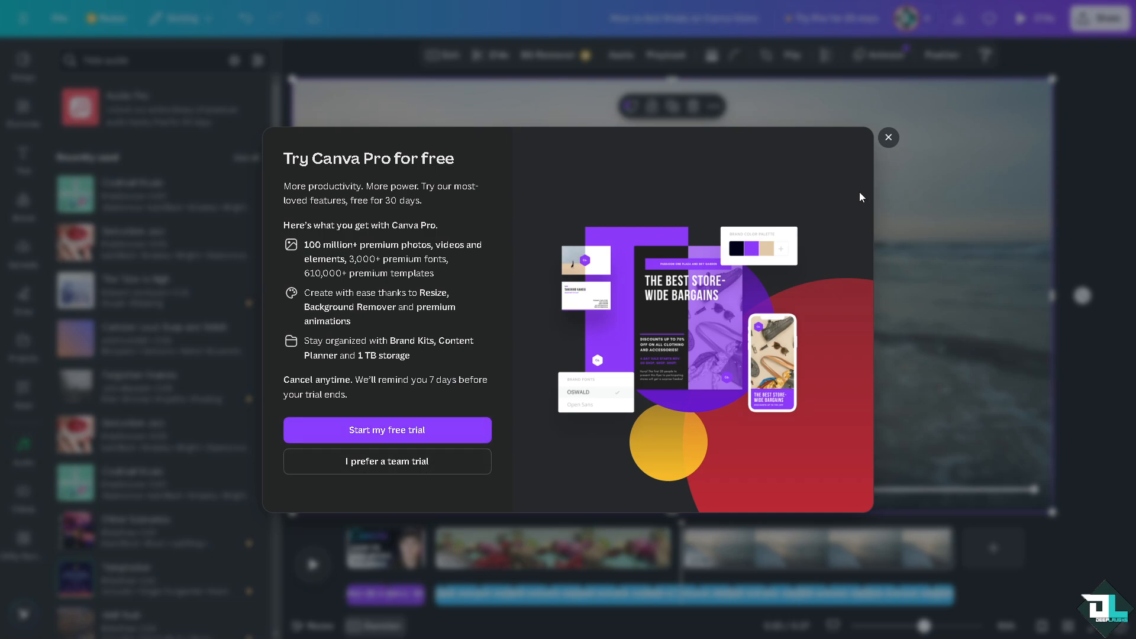
left_click(888, 138)
Step: Add the Driving Tech Party Track - Body Work audio from the Audio library to page 3
scroll(159, 379, "down", 10)
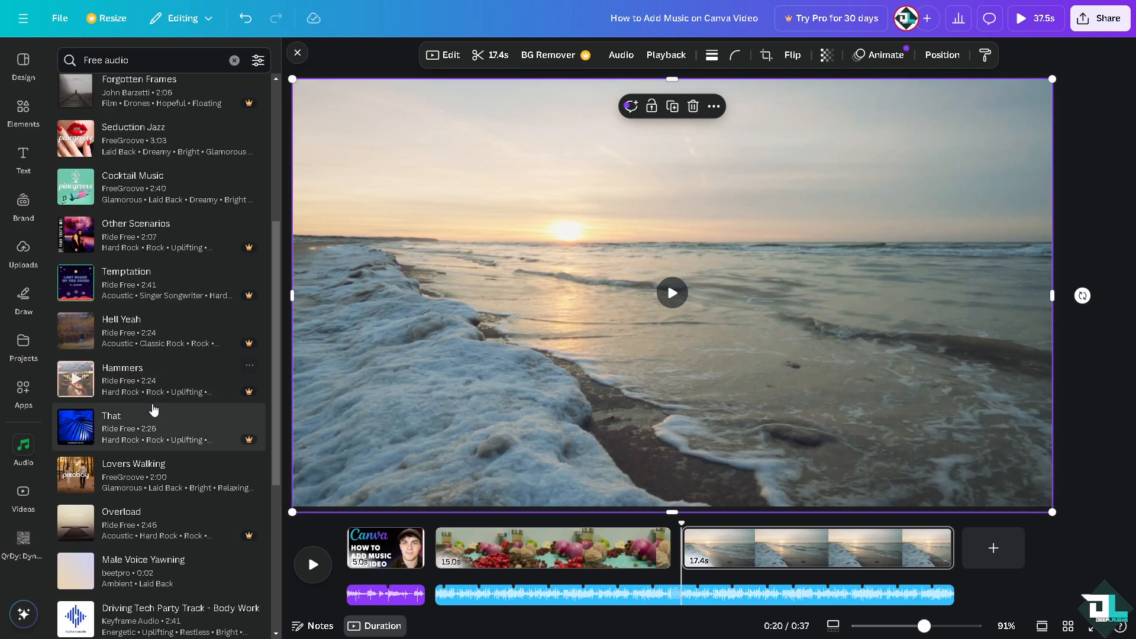
scroll(152, 402, "down", 1)
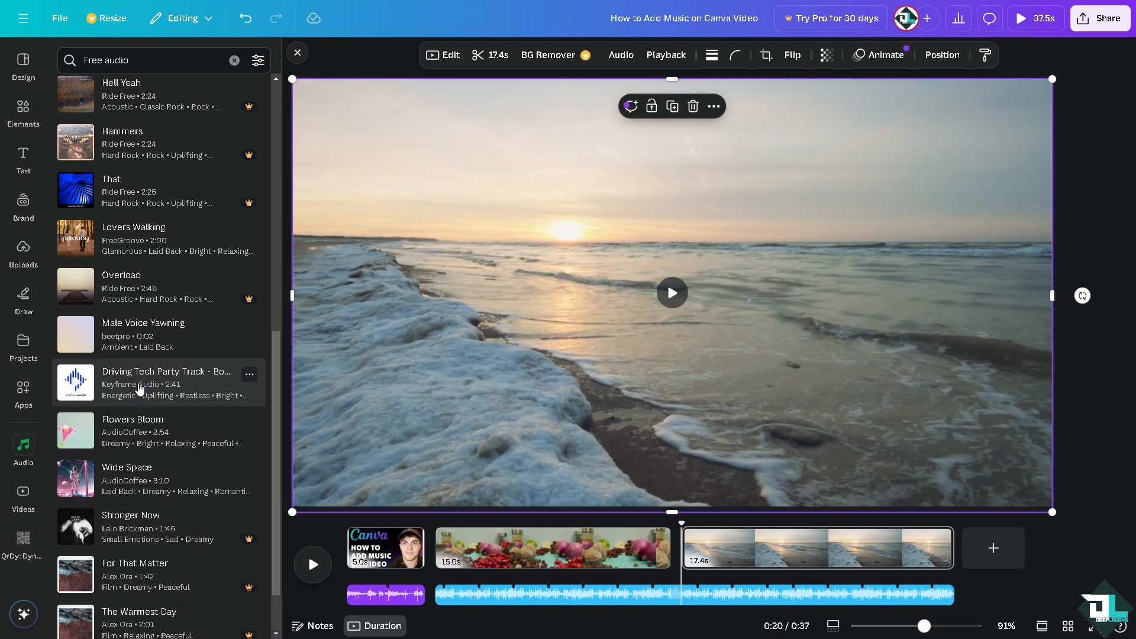
left_click(137, 388)
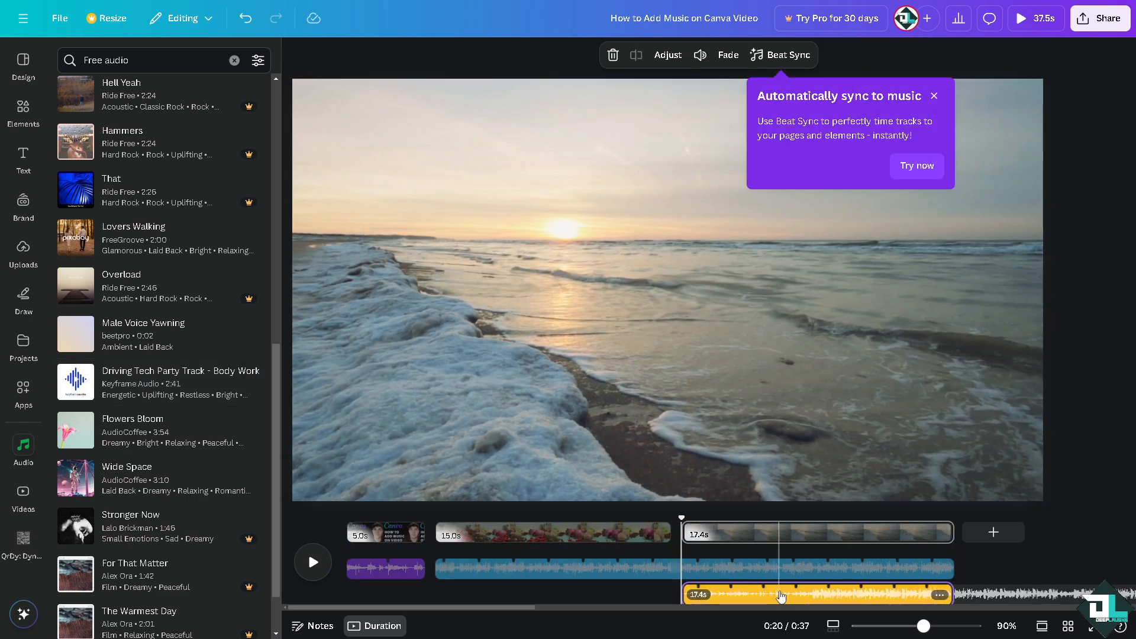
Step: Trim the Cocktail Music track's end to about 15 seconds so it ends with the spices clip
scroll(720, 554, "right", 2)
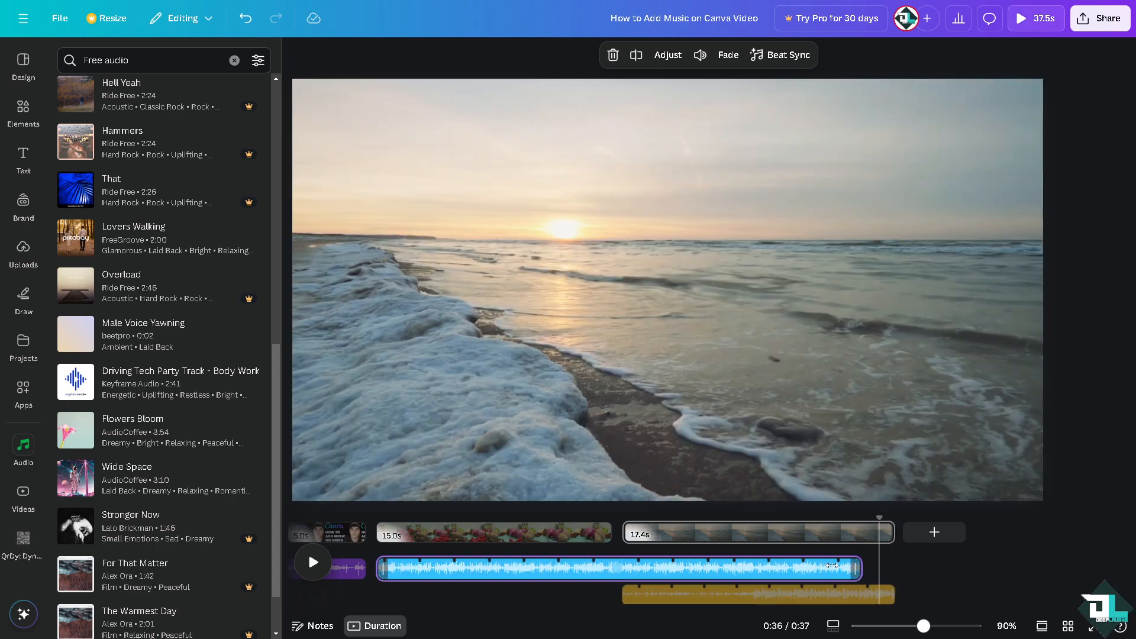
left_click_drag(882, 573, 610, 557)
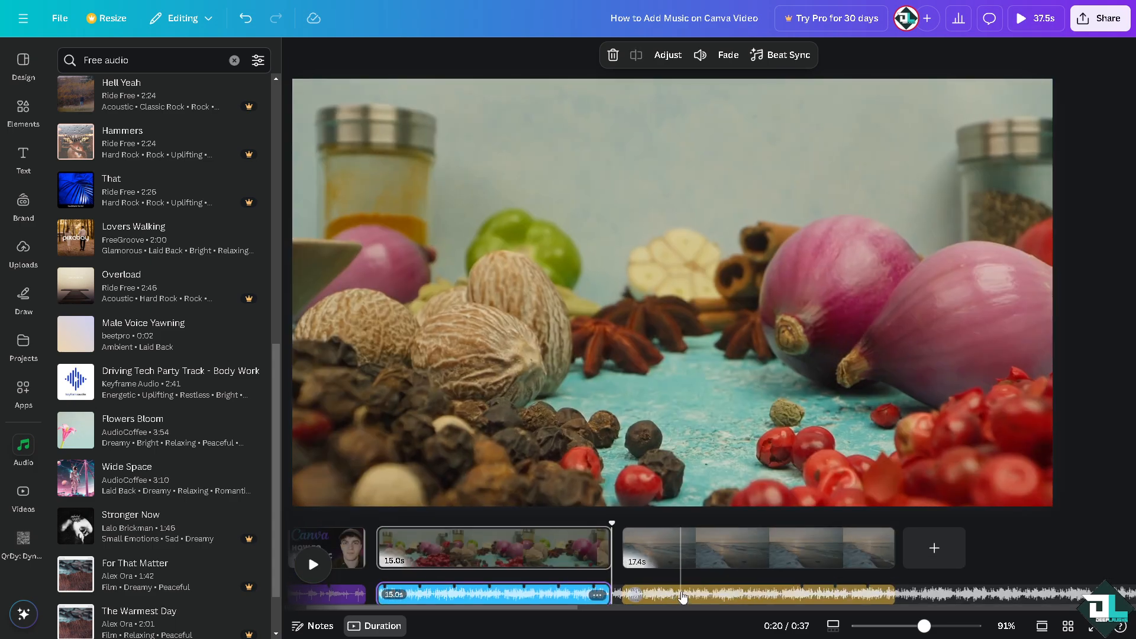
Step: Preview the whole video full screen from the start, then close the preview
left_click(684, 597)
left_click_drag(680, 523, 269, 516)
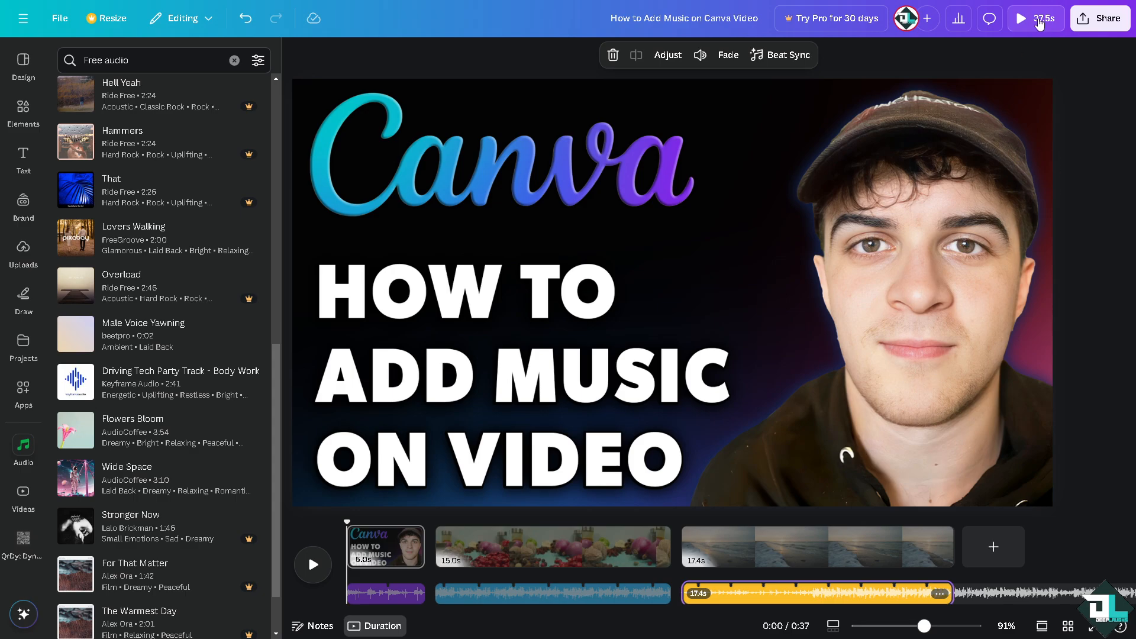
left_click(1038, 21)
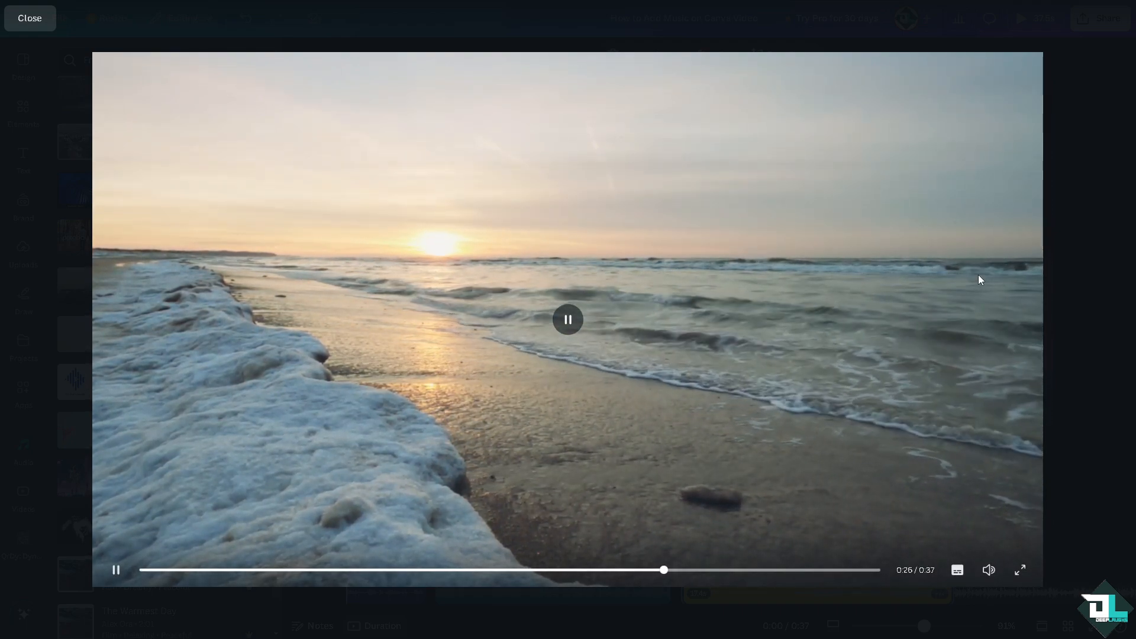
left_click(1099, 187)
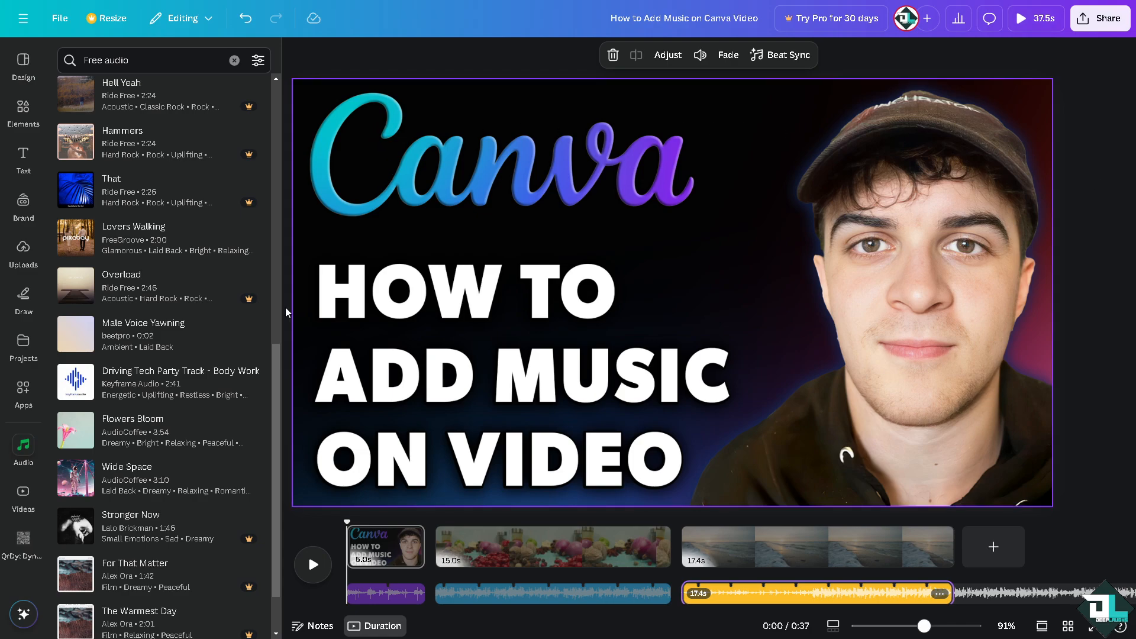
Step: Switch to the Artlist website, dismiss its voiceover popup and compare the Standard and Business pricing plans
scroll(173, 411, "down", 3)
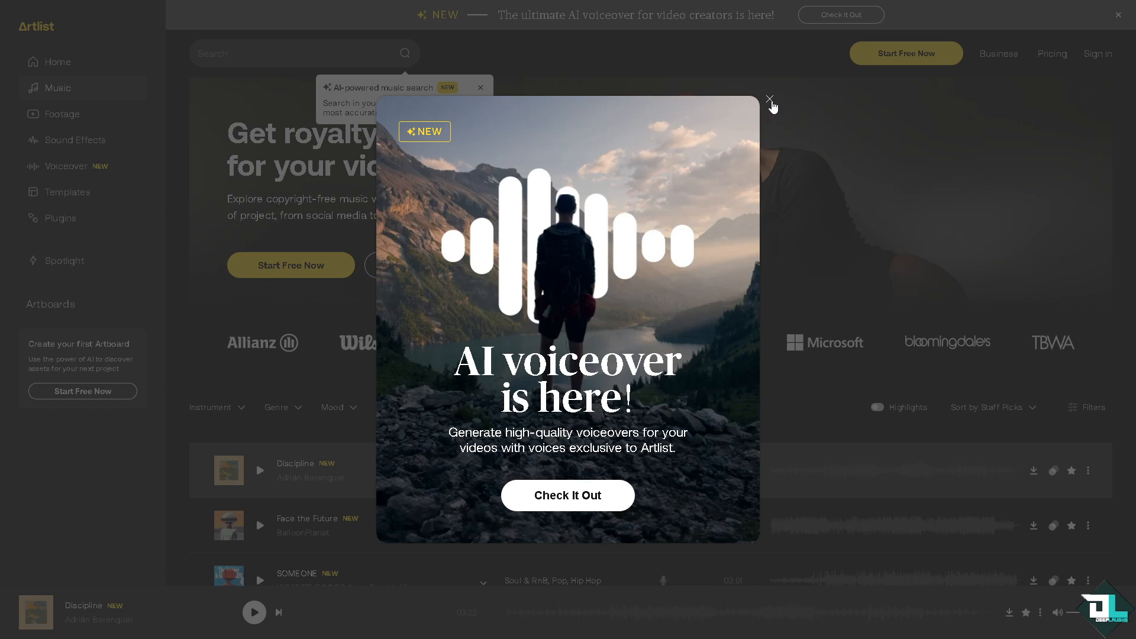
left_click(770, 101)
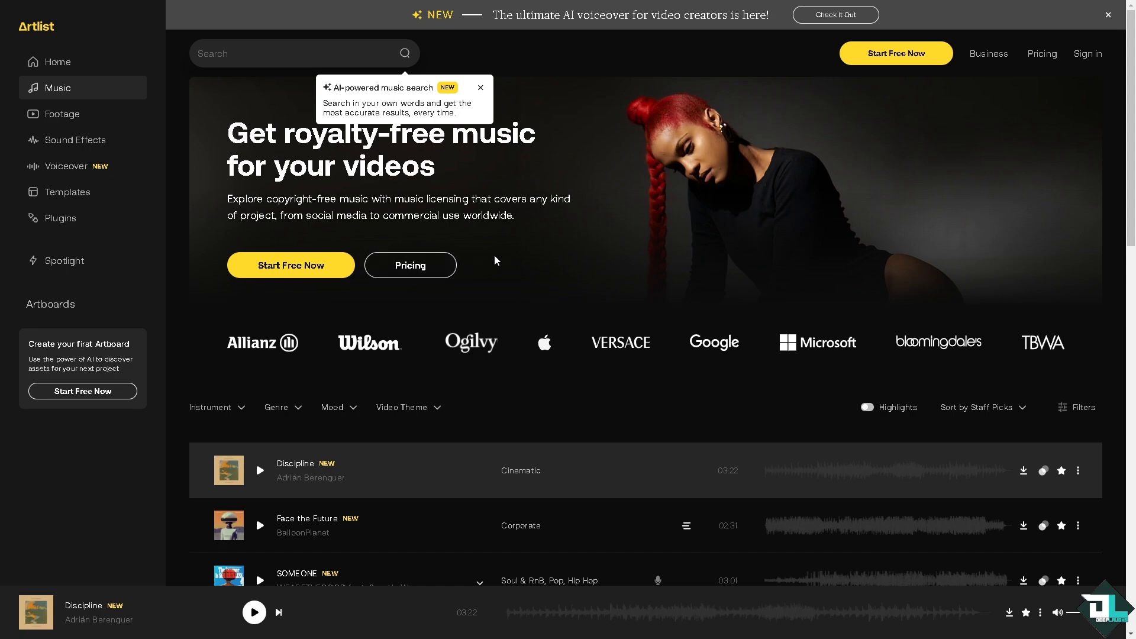
left_click(418, 269)
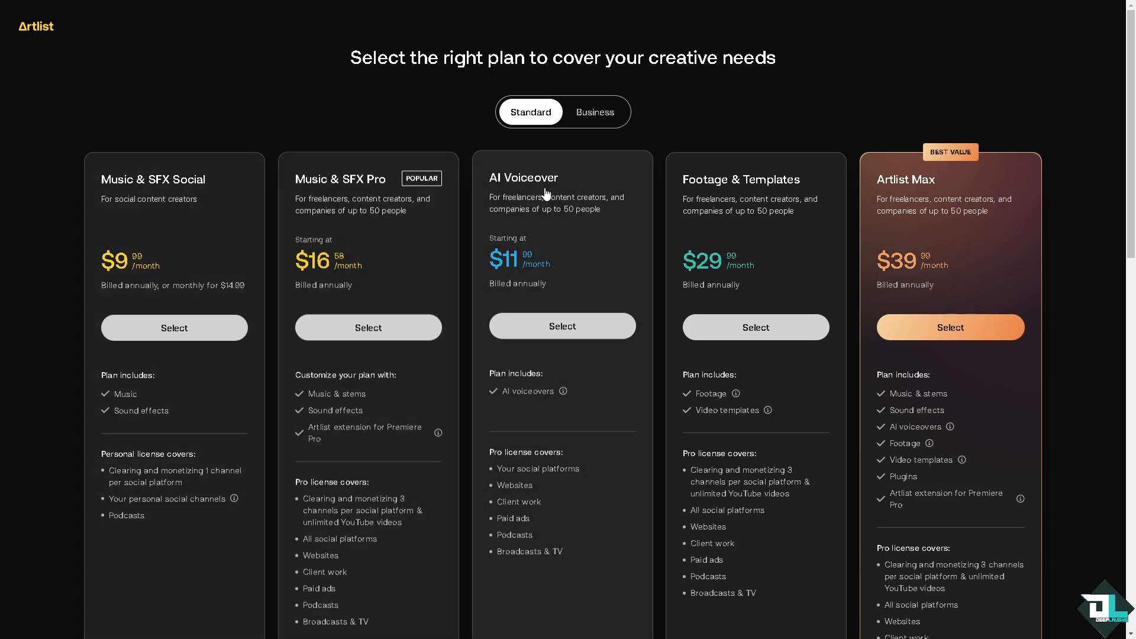
left_click(596, 116)
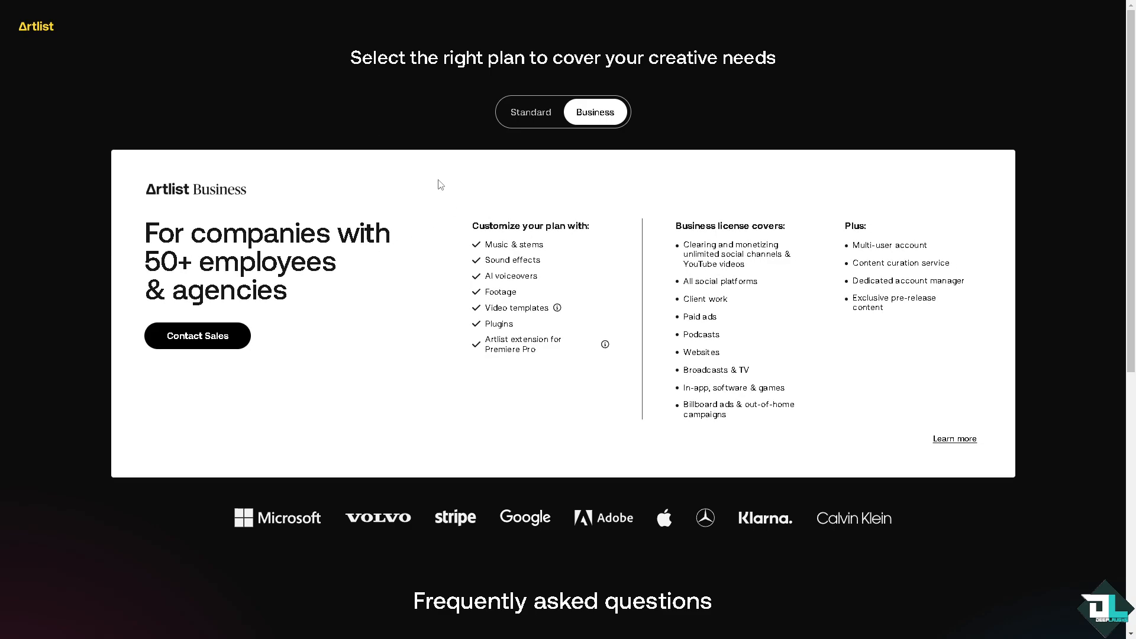
left_click(526, 113)
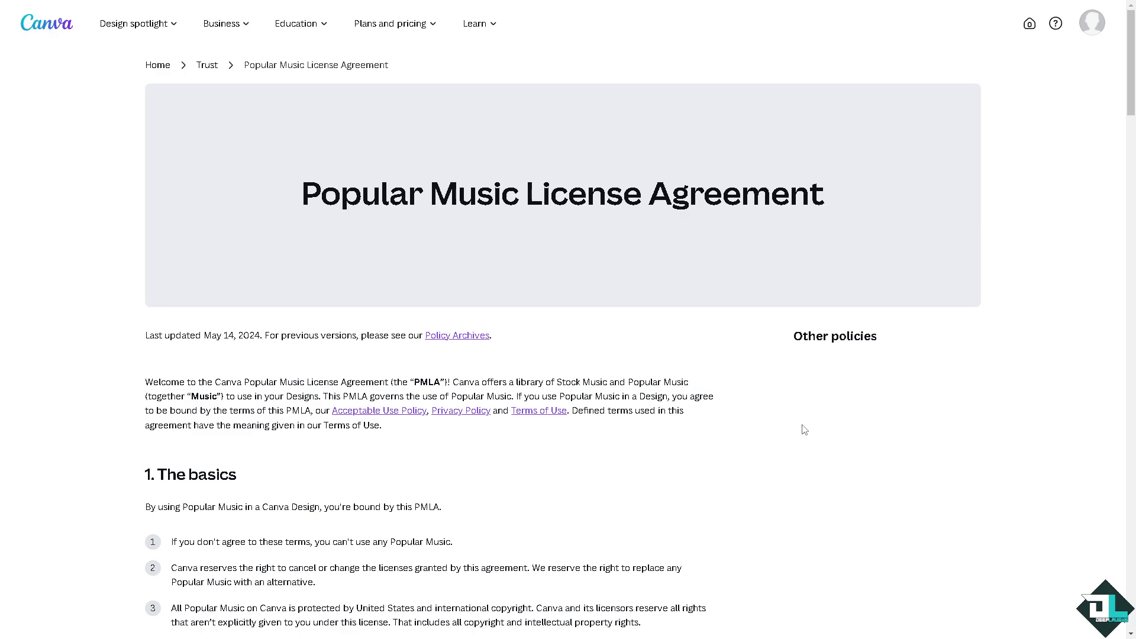
Step: Read through Canva's Popular Music License Agreement page
scroll(805, 429, "down", 3)
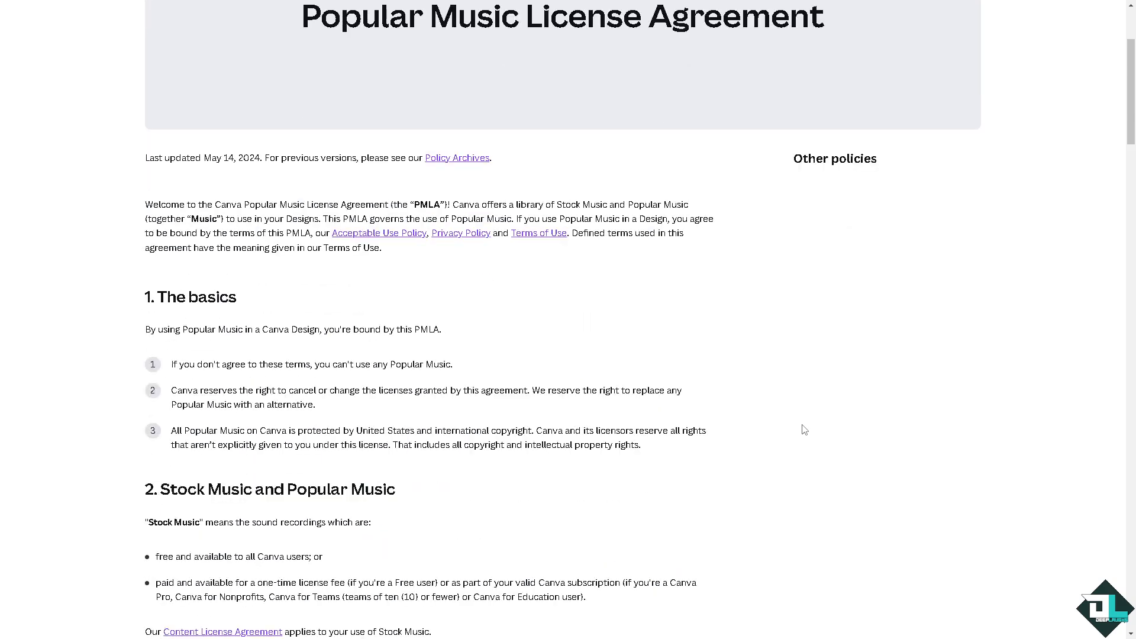
scroll(804, 430, "down", 2)
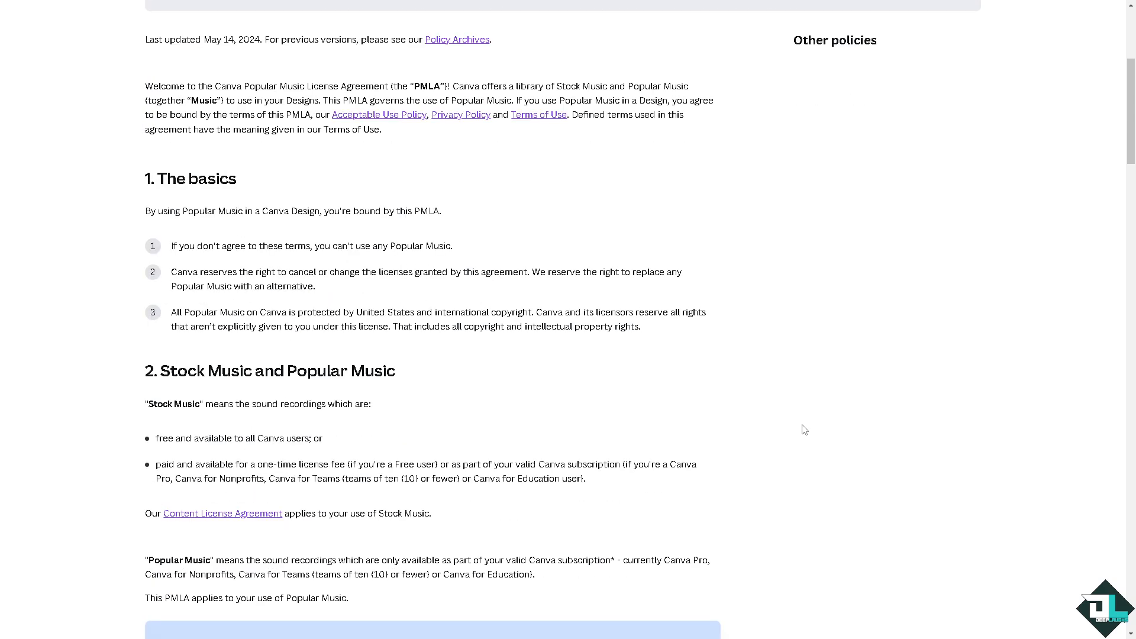
scroll(804, 430, "down", 6)
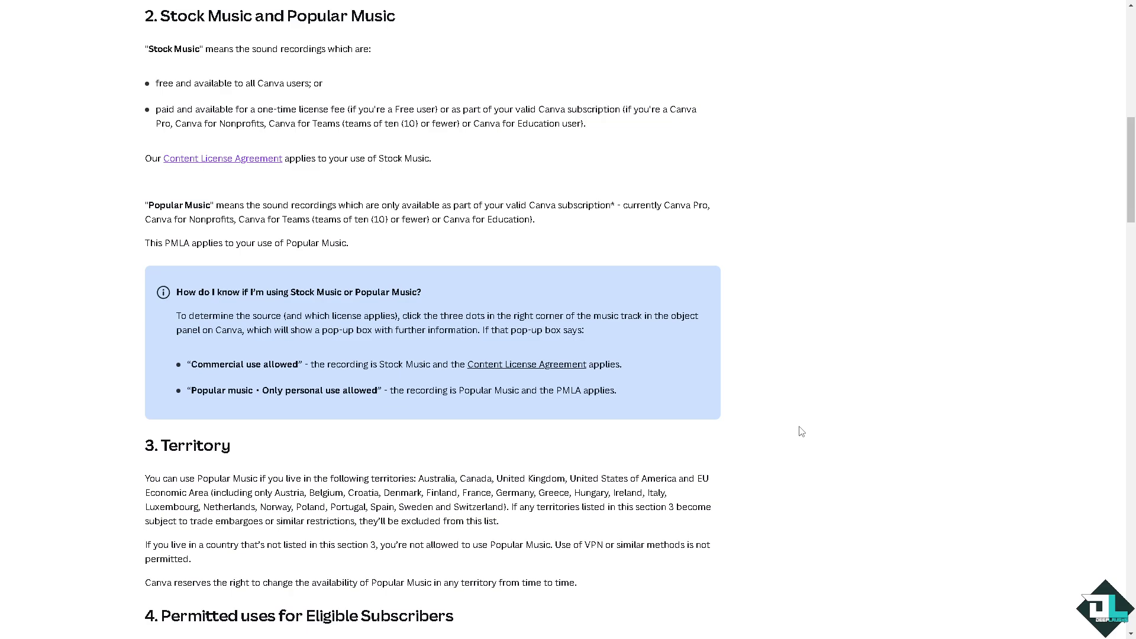
scroll(801, 431, "down", 13)
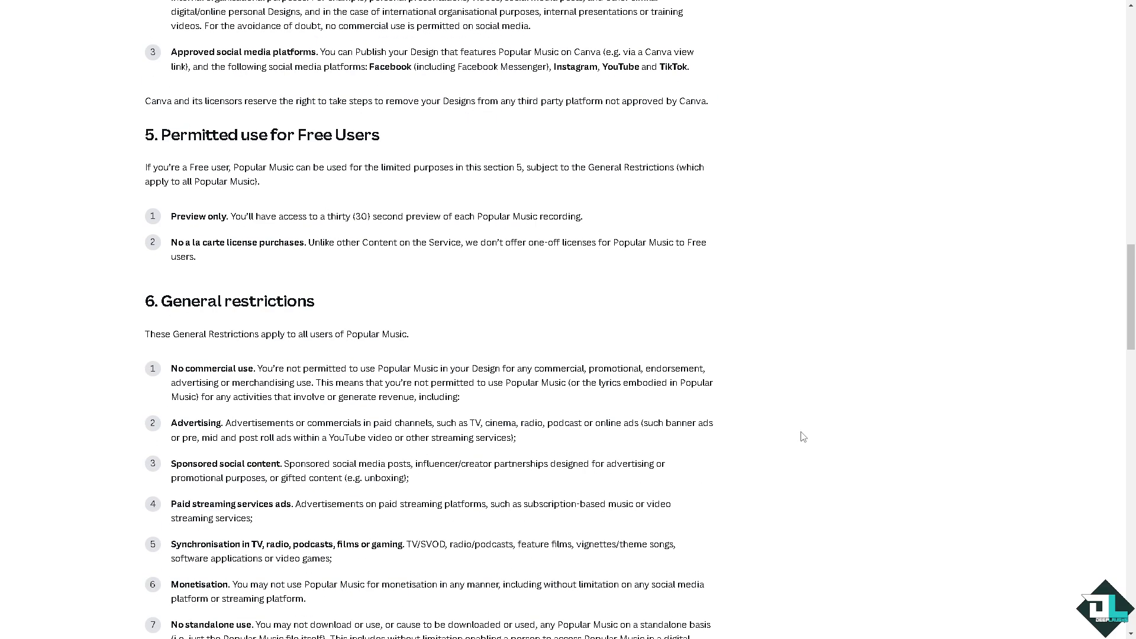
scroll(803, 437, "down", 4)
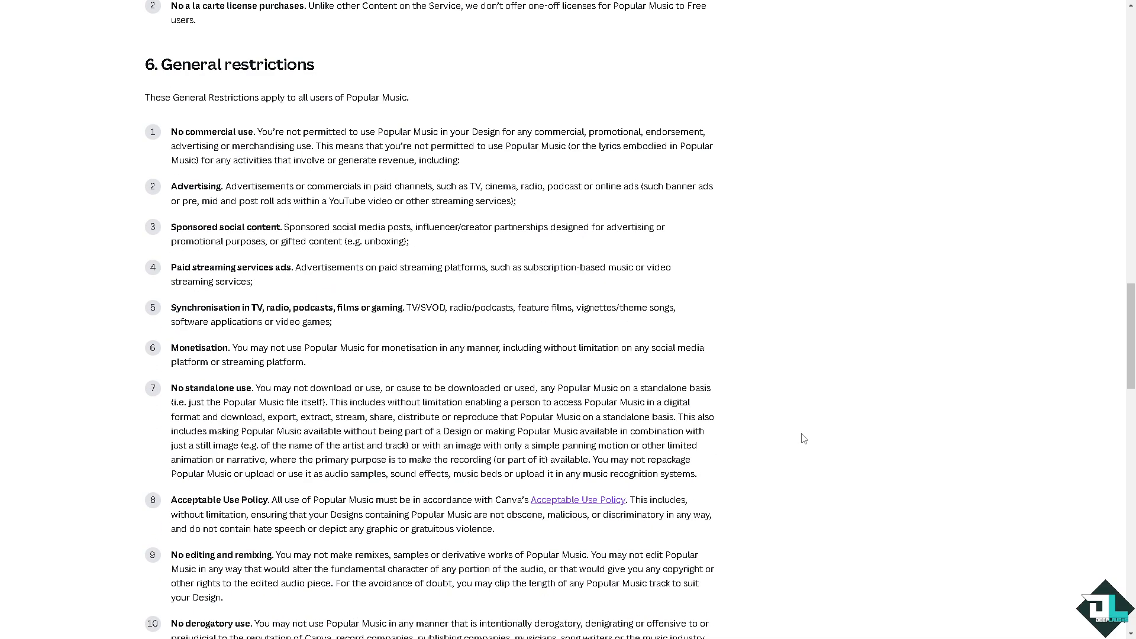
scroll(804, 438, "down", 16)
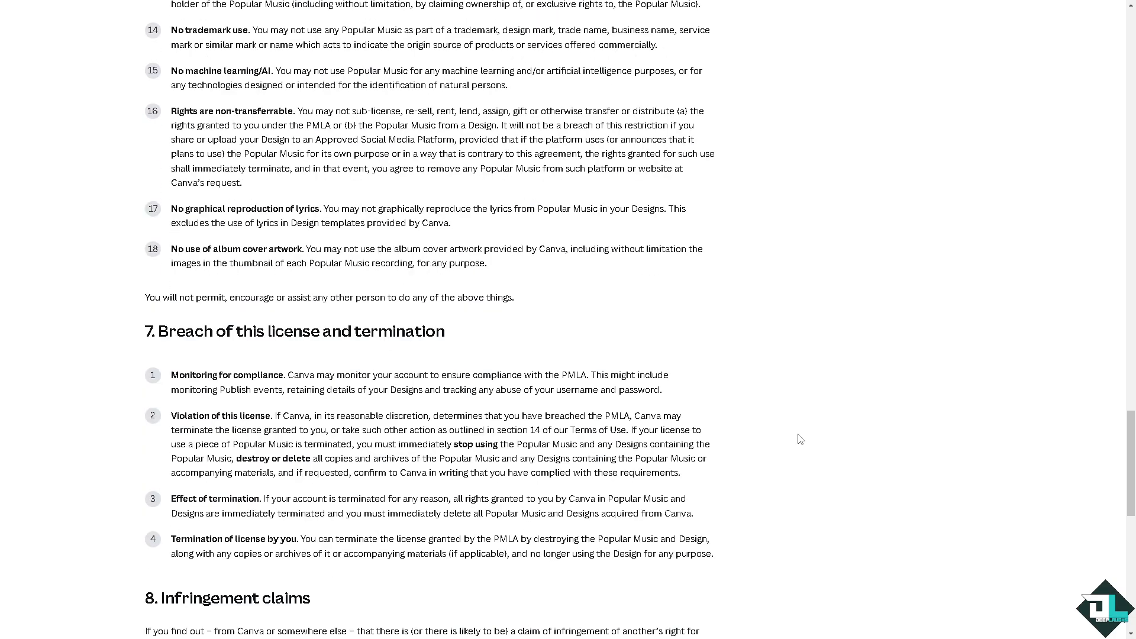